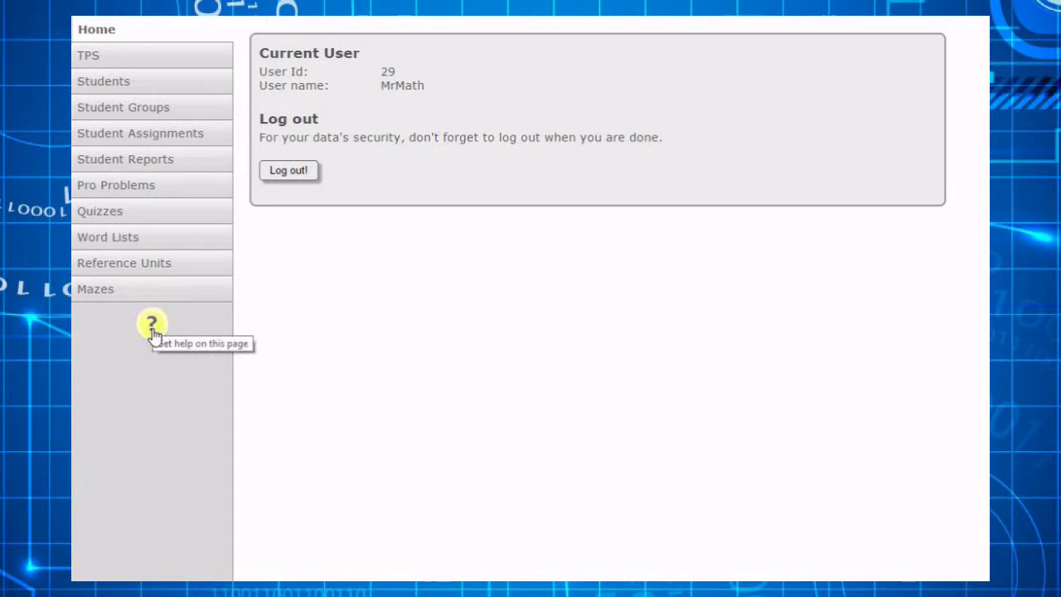
- Read the quizzes help page, then open the new-students form from the Students list
left_click(152, 326)
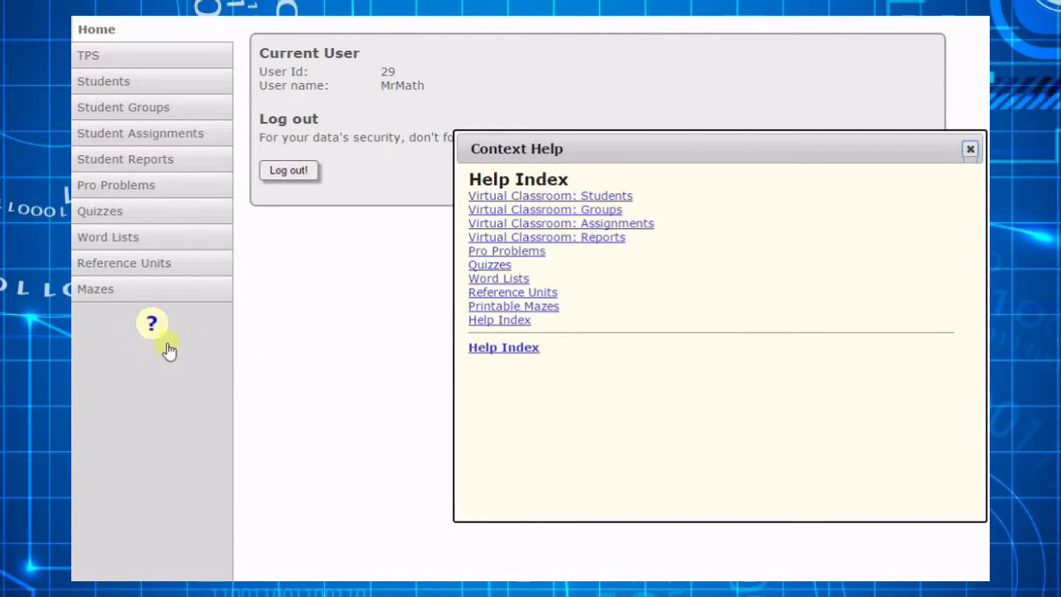
left_click(497, 266)
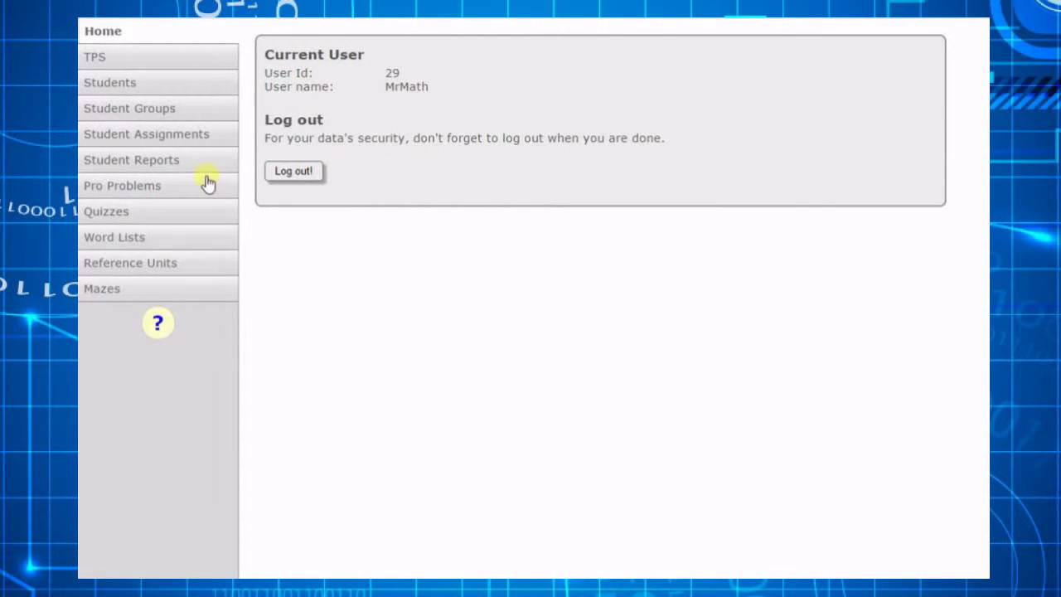
left_click(150, 89)
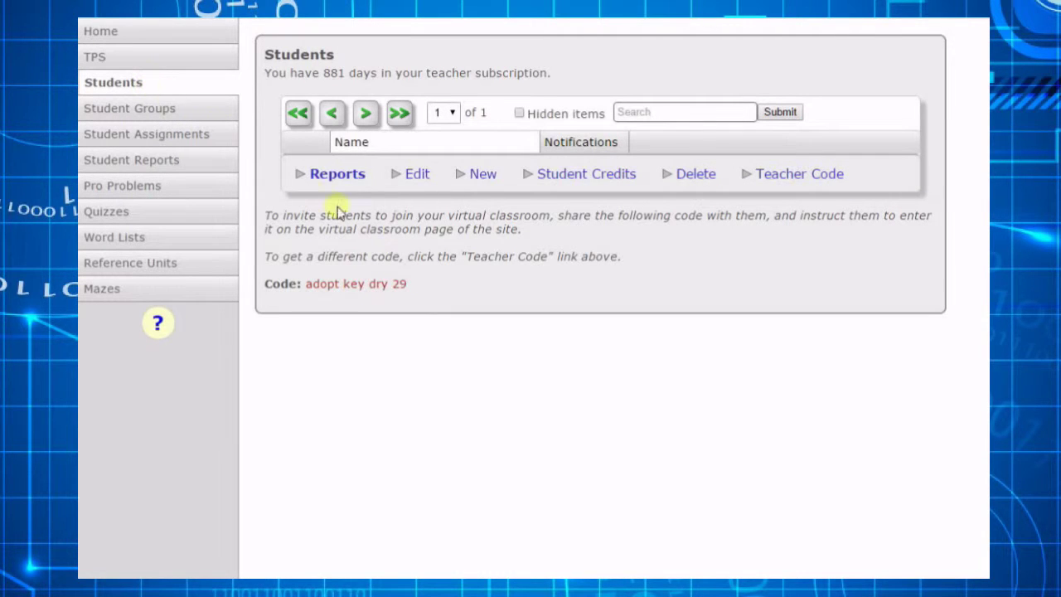
left_click(481, 175)
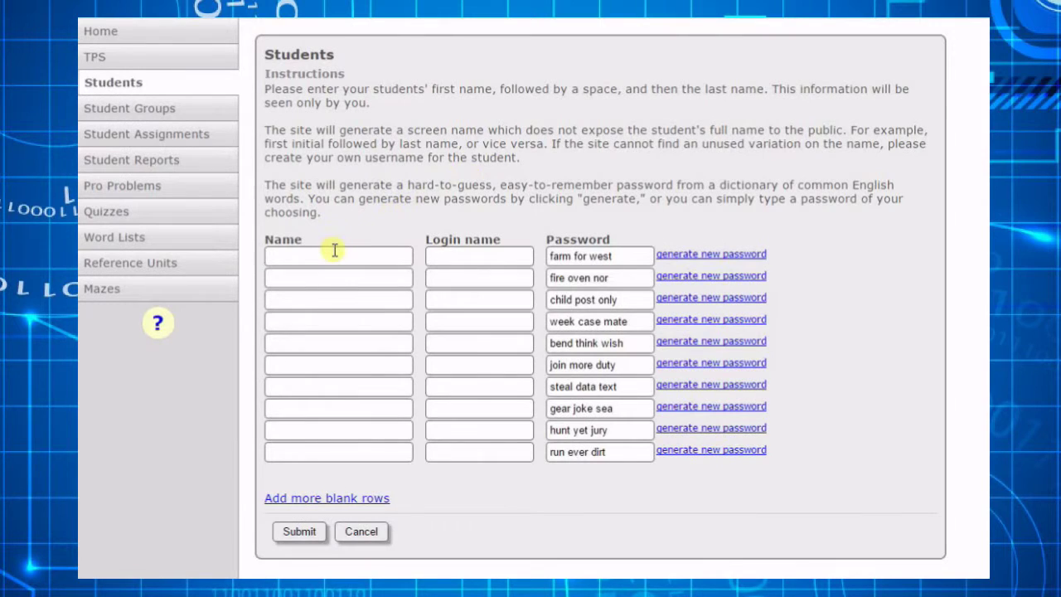
- Add Charlie Brown and Lucy vanPe with auto-filled login names, regenerating Lucy's password
type("Charlie Brown")
key("Tab")
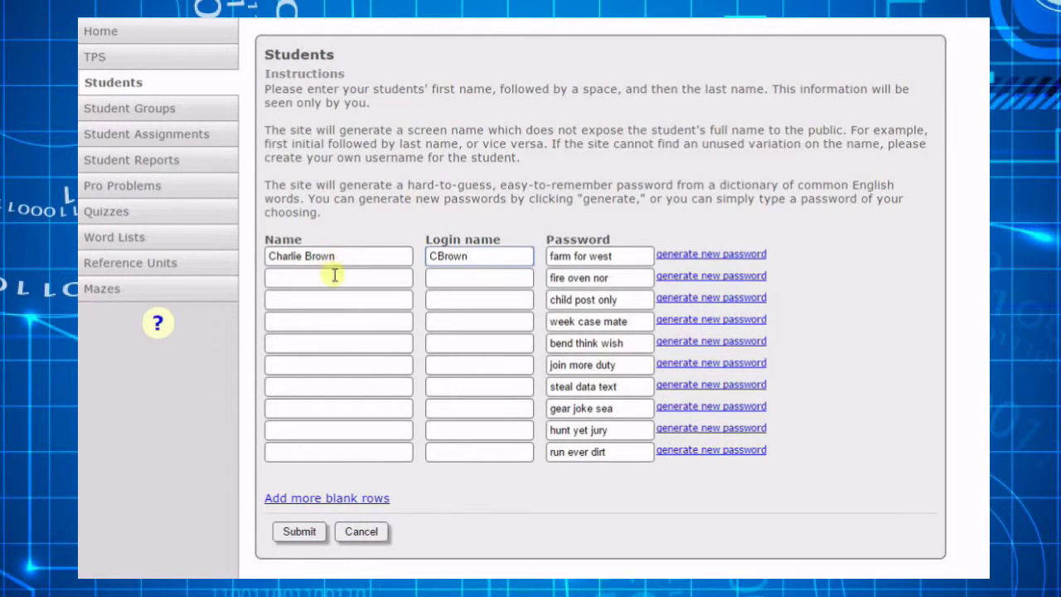
left_click(334, 280)
type("Lucy van")
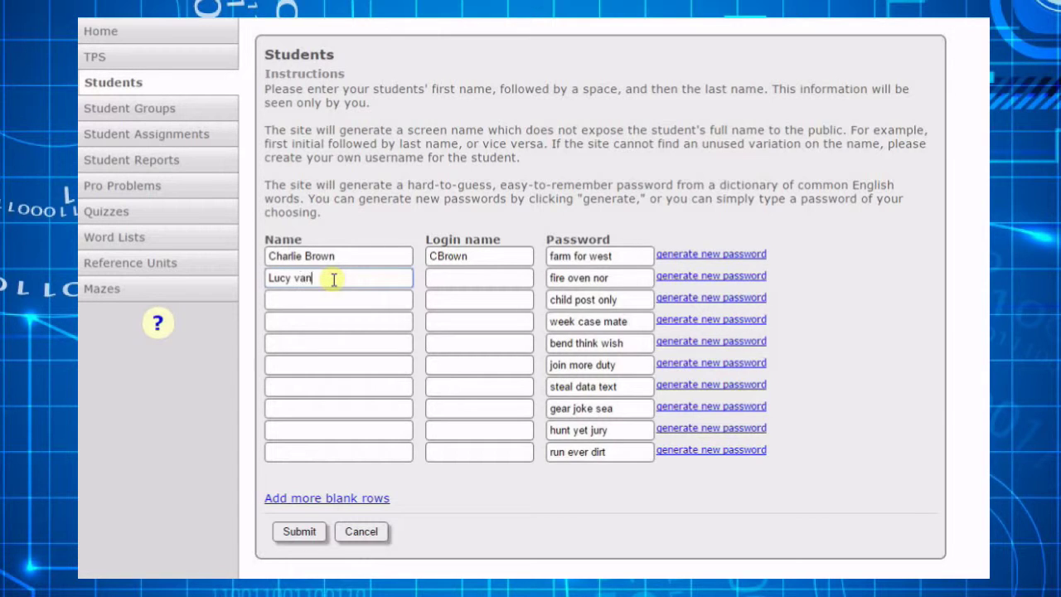
type("Pelt")
key("Tab")
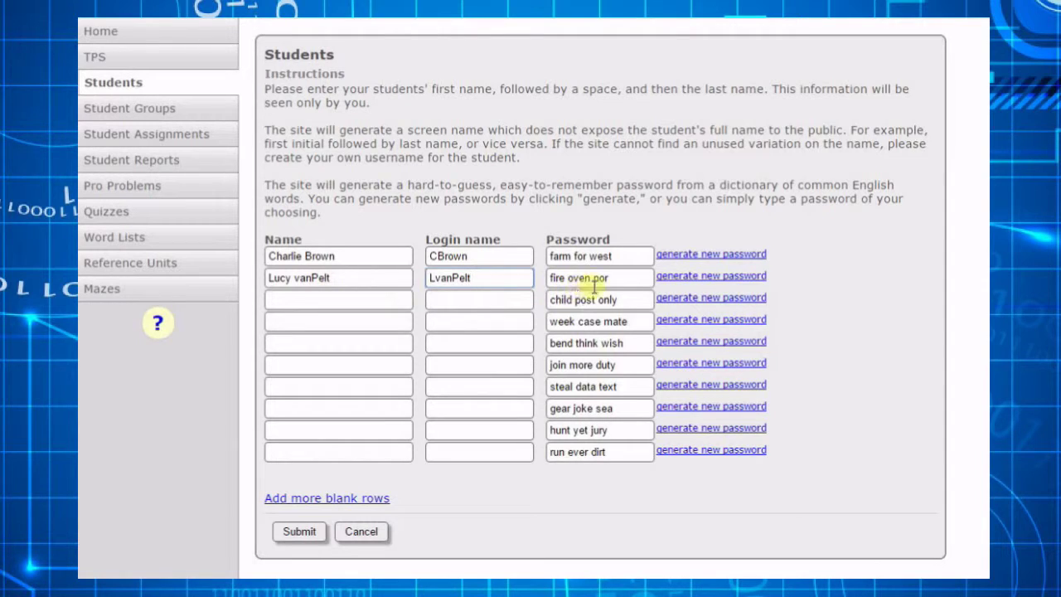
left_click(685, 278)
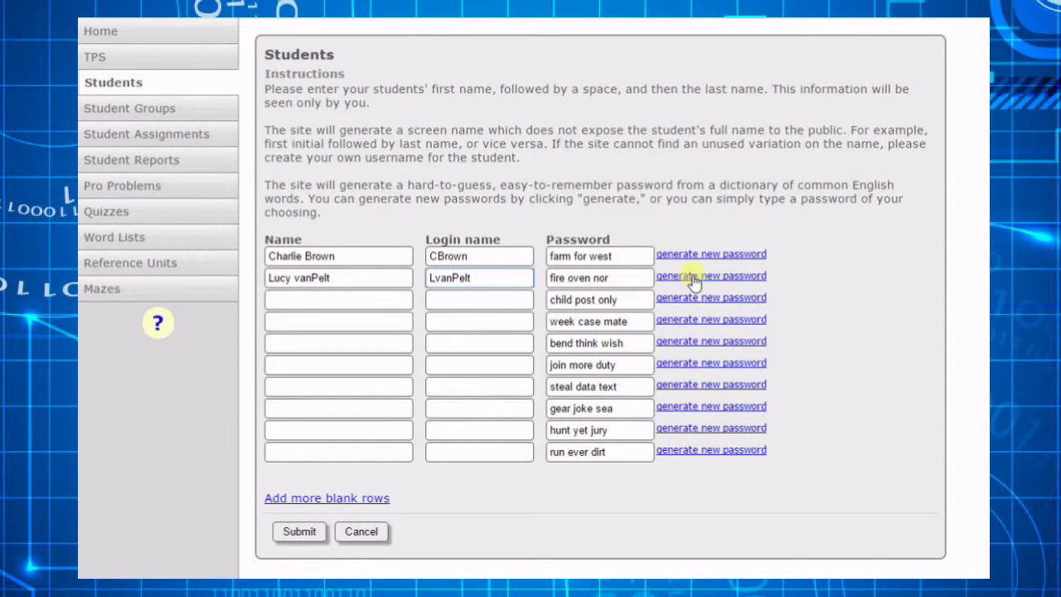
- Add Albert Einstein with a custom password and save all three students
left_click(377, 298)
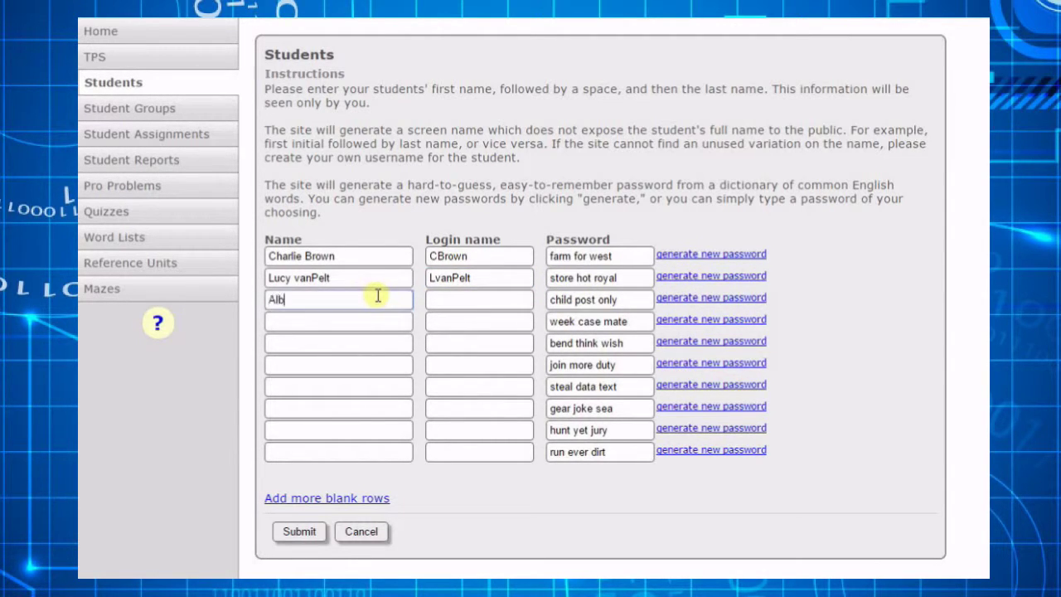
key("Tab")
key("Tab")
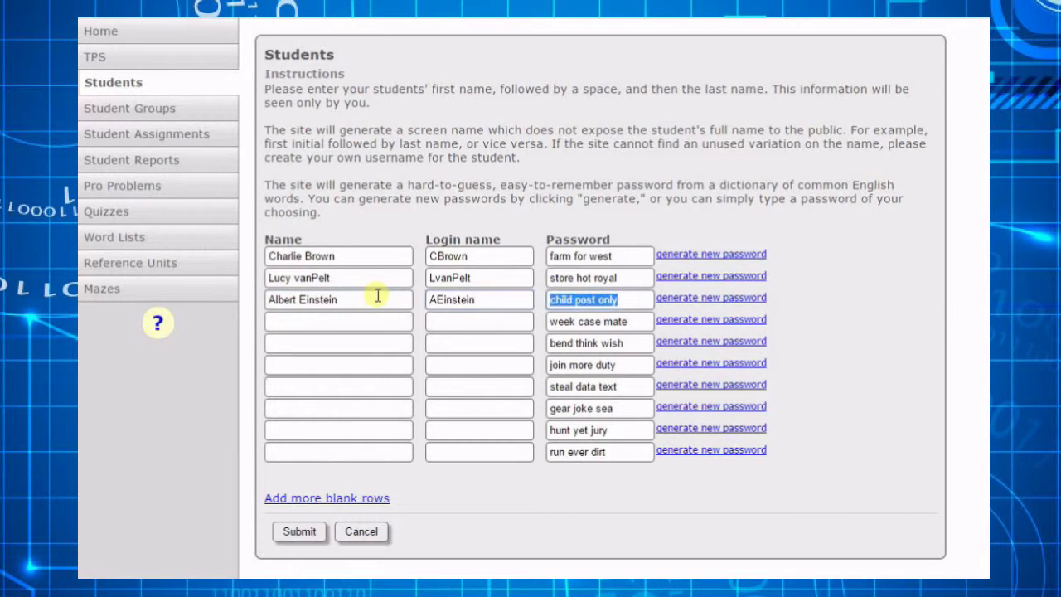
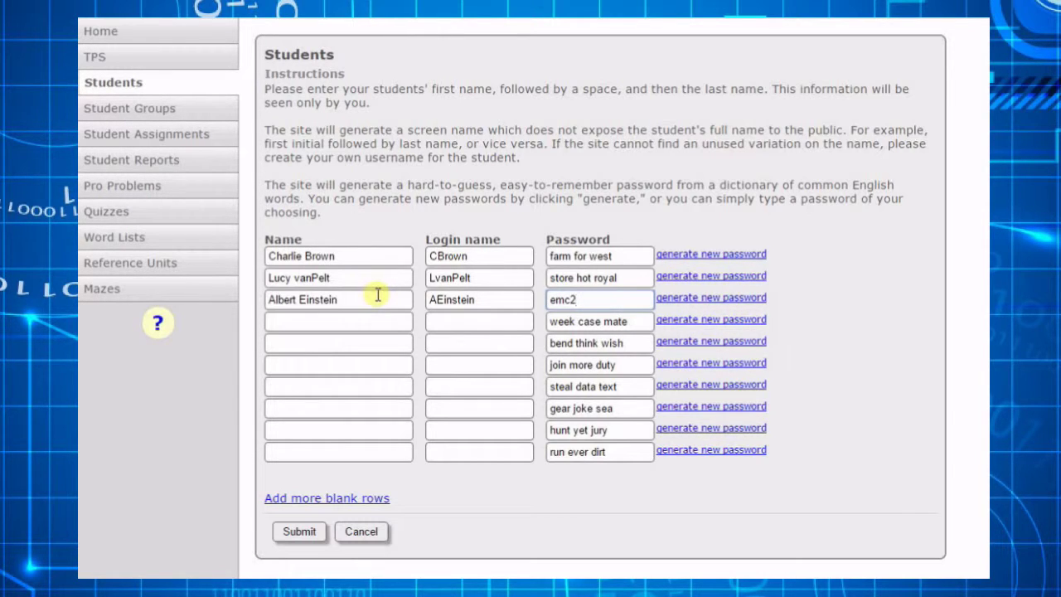
left_click(299, 533)
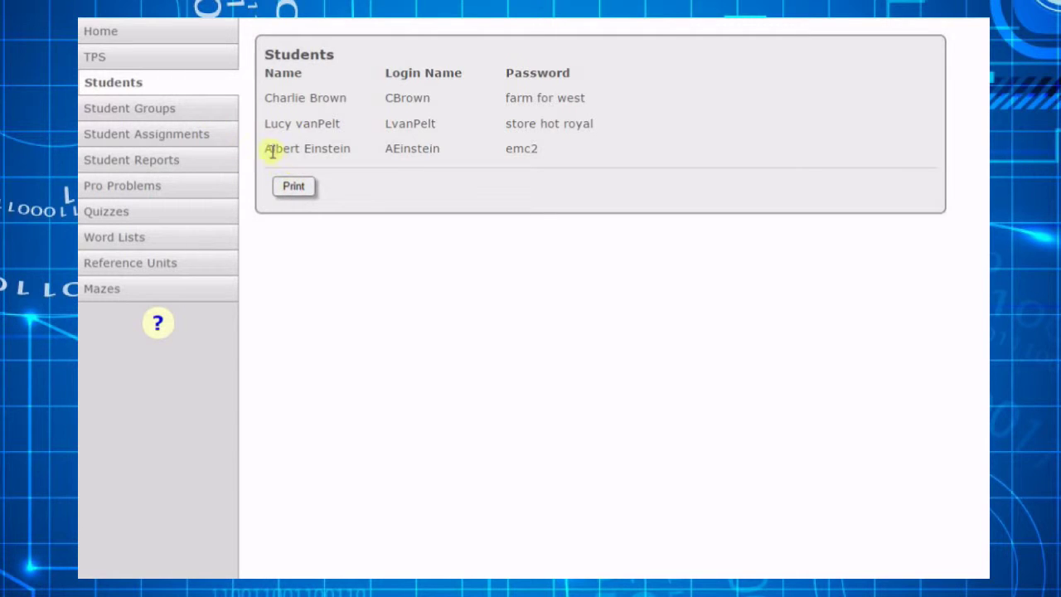
- Stay on the student summary page when prompted, then go to the Student Groups page
left_click(213, 89)
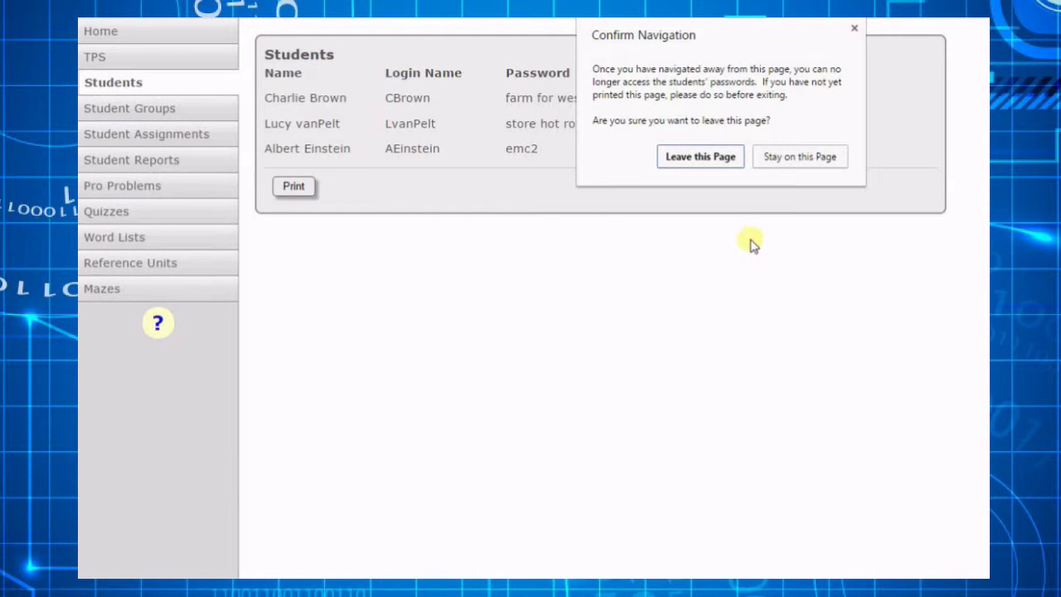
left_click(802, 162)
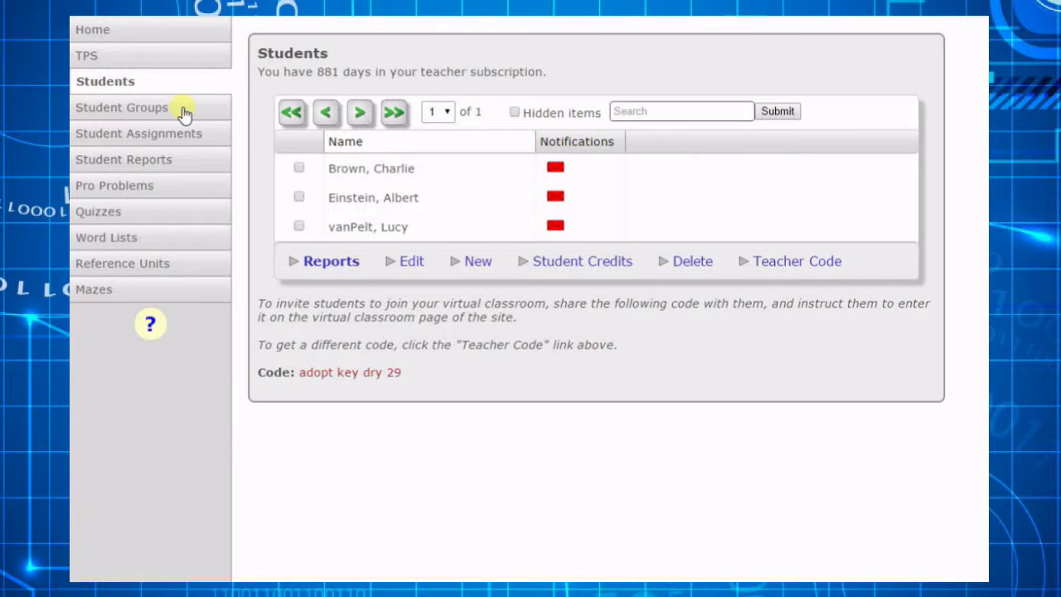
left_click(184, 113)
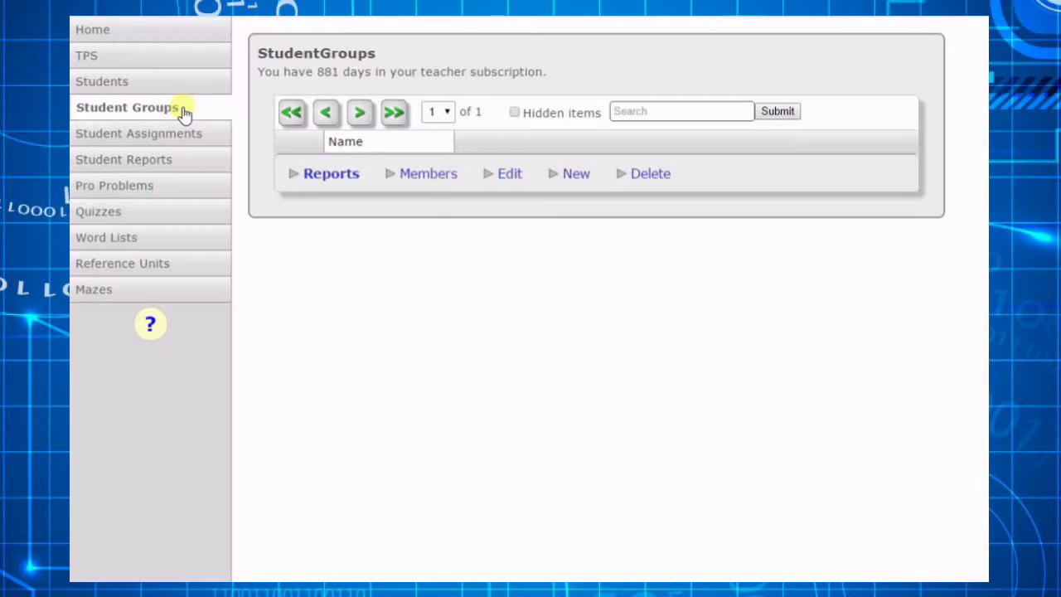
- Create the 'Algebra One' student group and save it with its selected student members
left_click(572, 175)
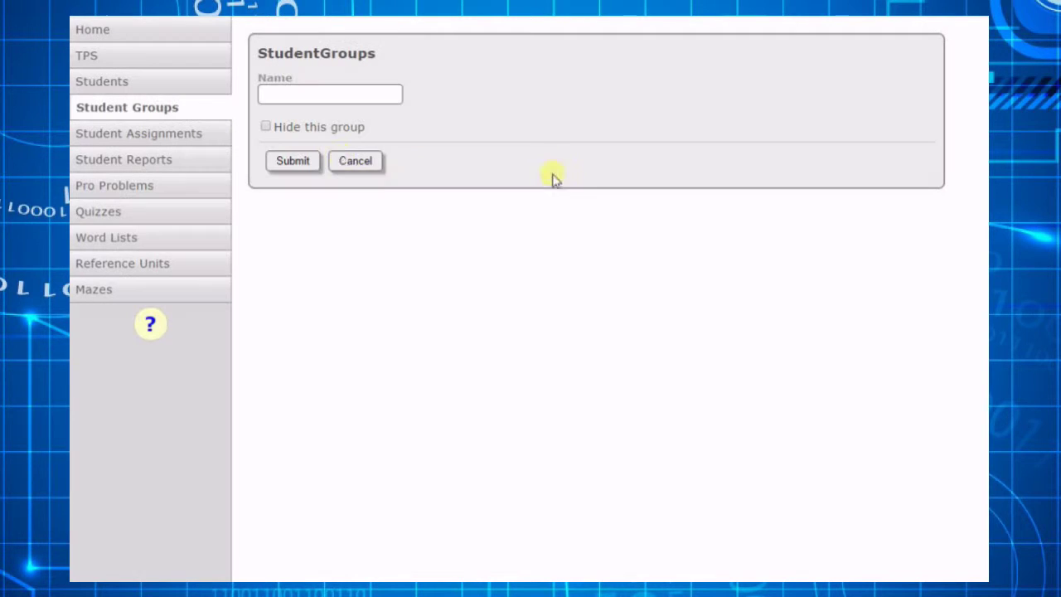
left_click(303, 96)
type("Algebr")
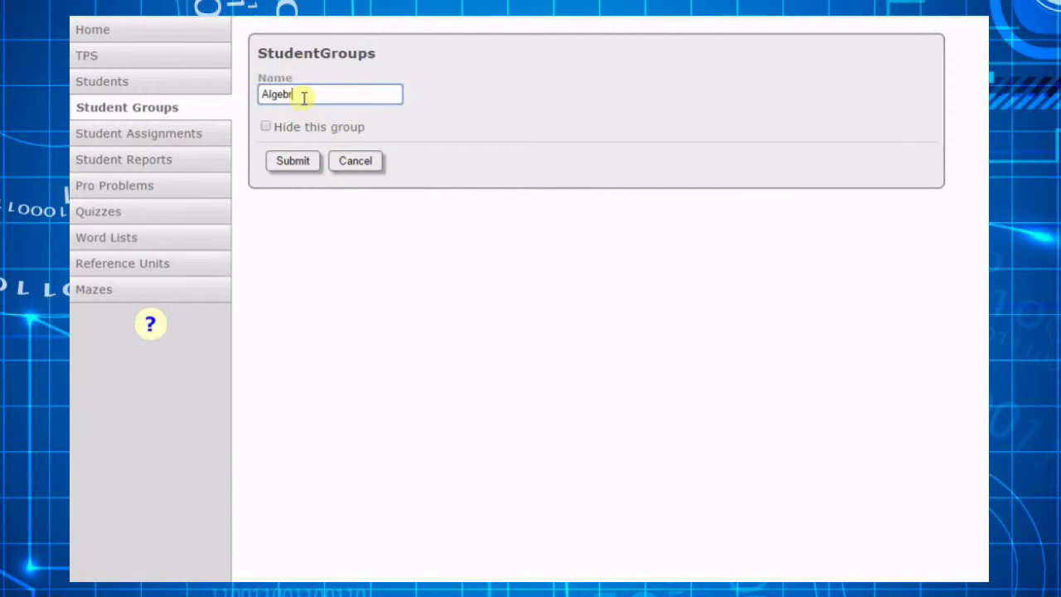
type("a One")
left_click(300, 166)
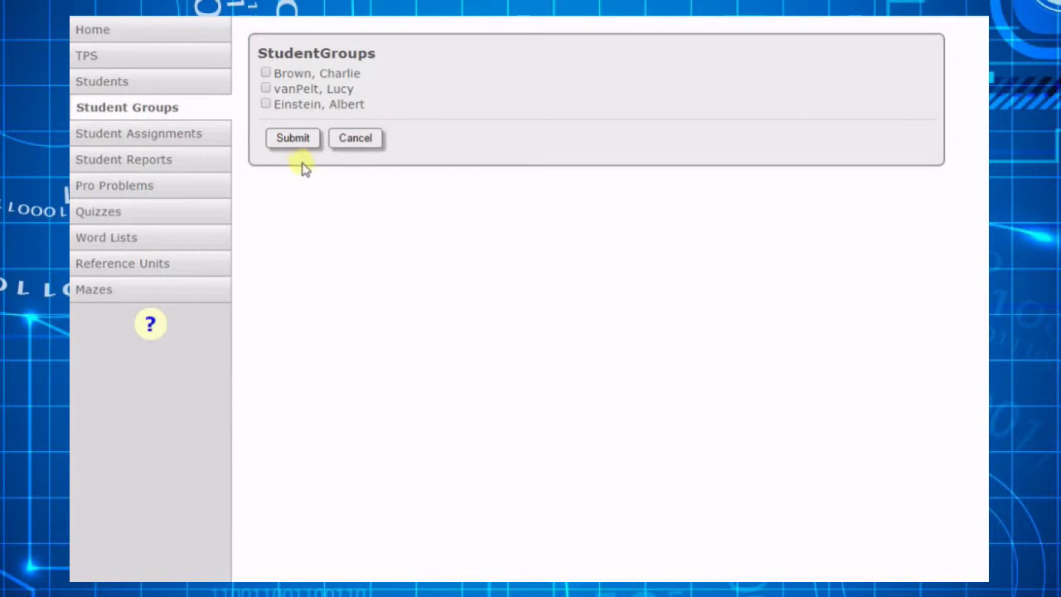
left_click(294, 76)
left_click(292, 139)
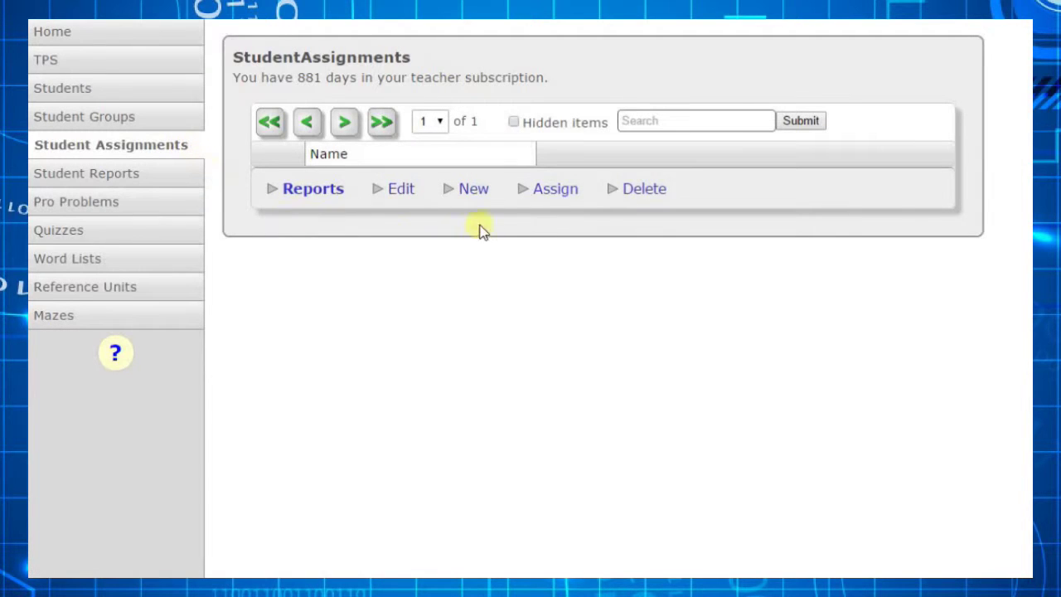
- Start a new student assignment with Entrapment, from Math games, as its activity
left_click(475, 190)
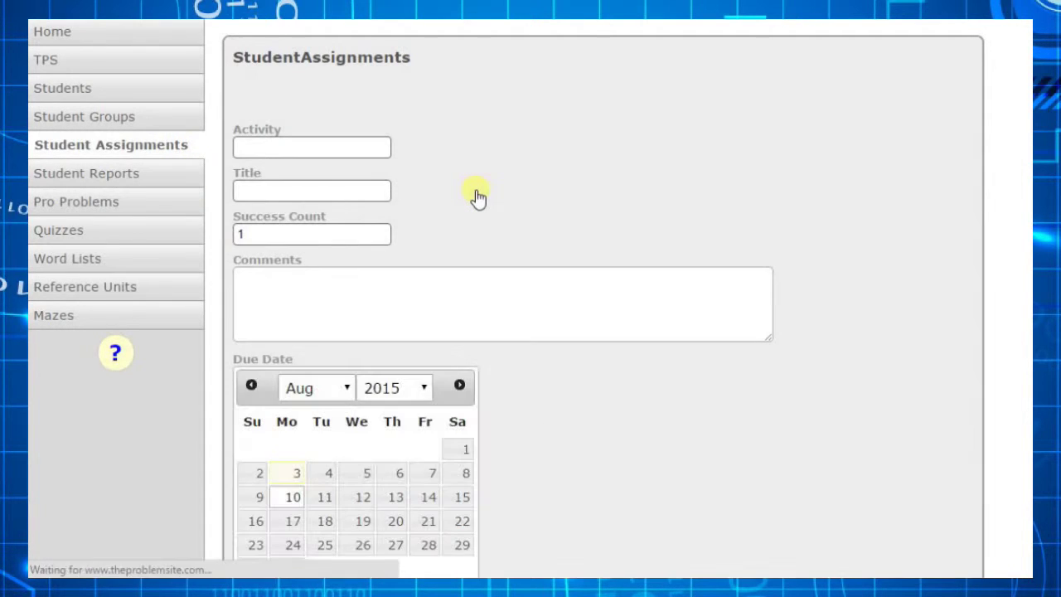
left_click(346, 146)
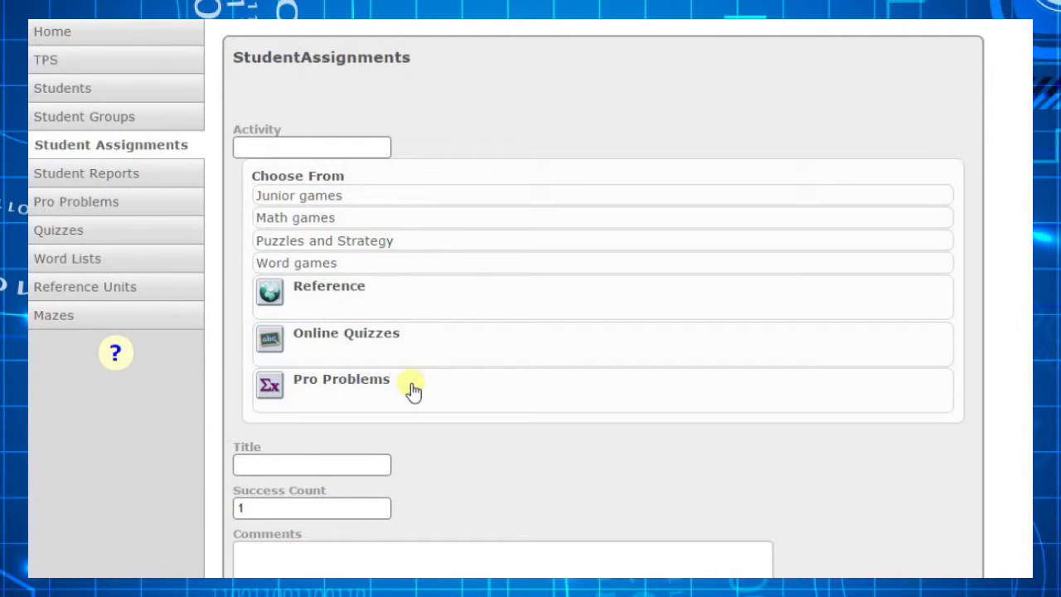
left_click(362, 227)
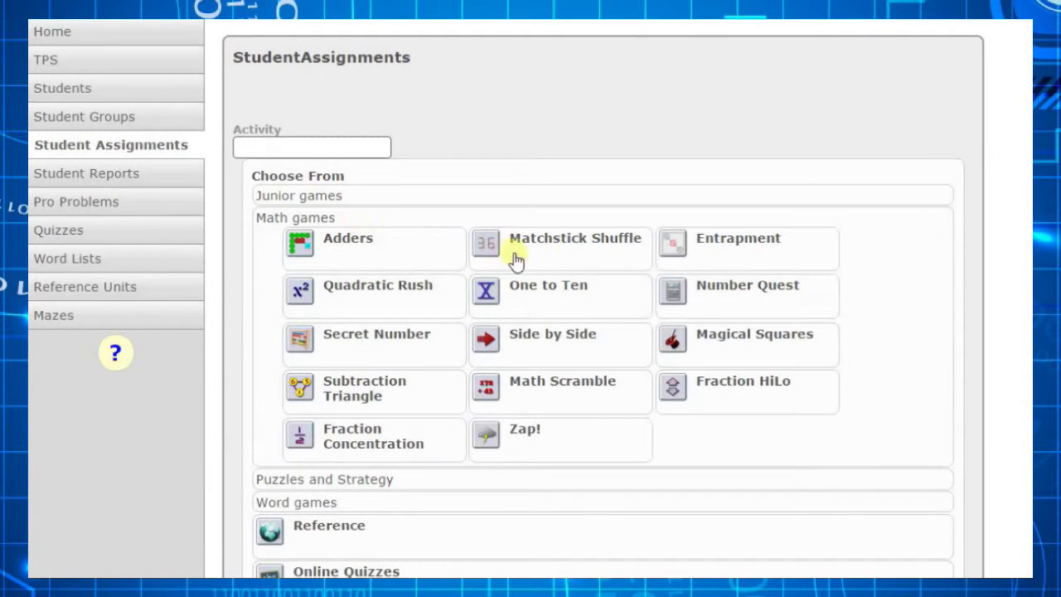
left_click(710, 248)
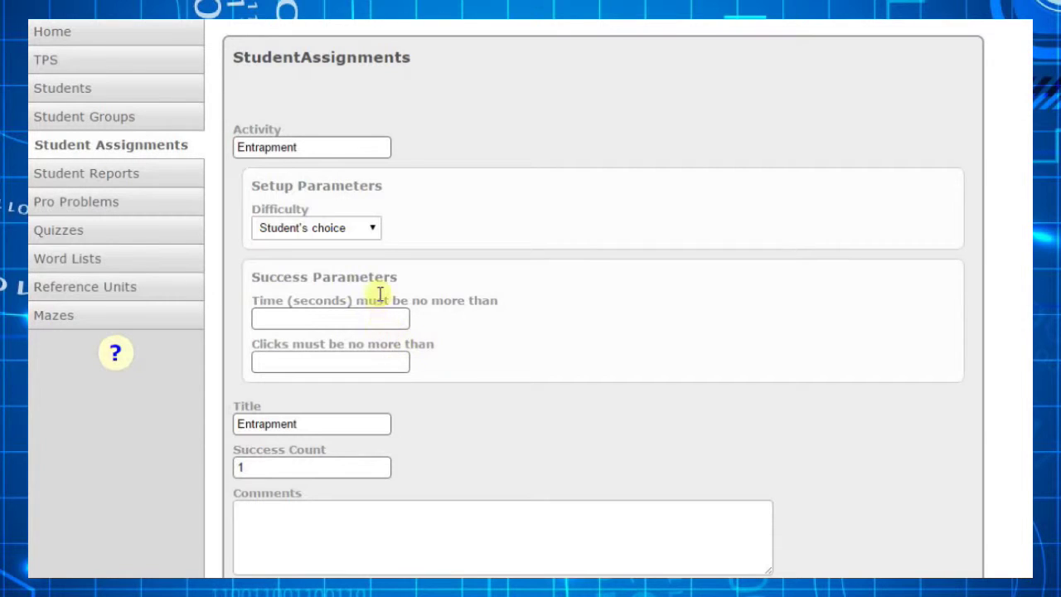
- Set difficulty to Hardest (8-12 dots) and limit the assignment to at most 10 clicks
left_click(372, 233)
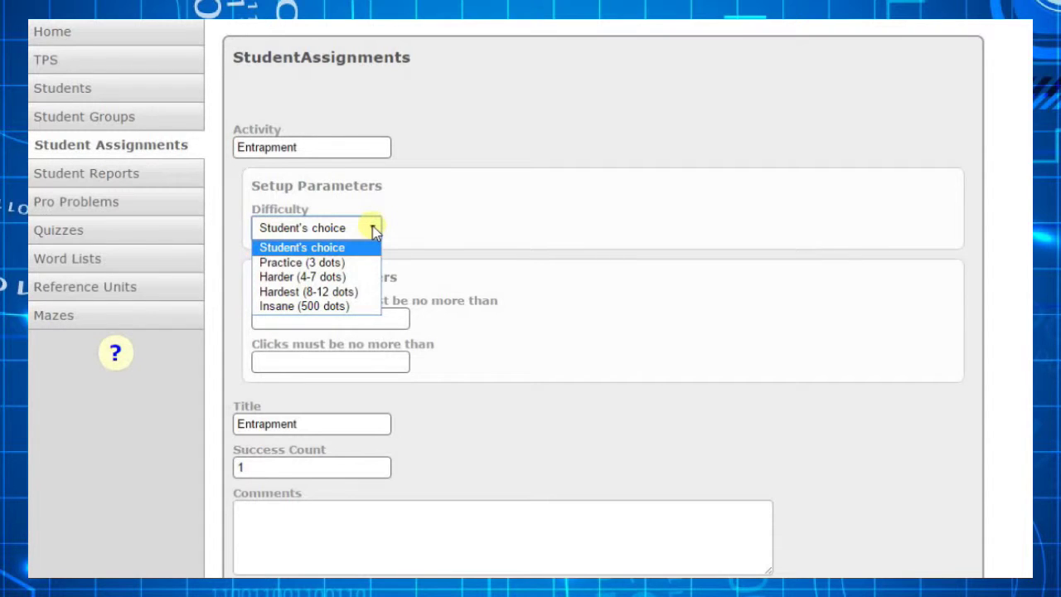
left_click(367, 294)
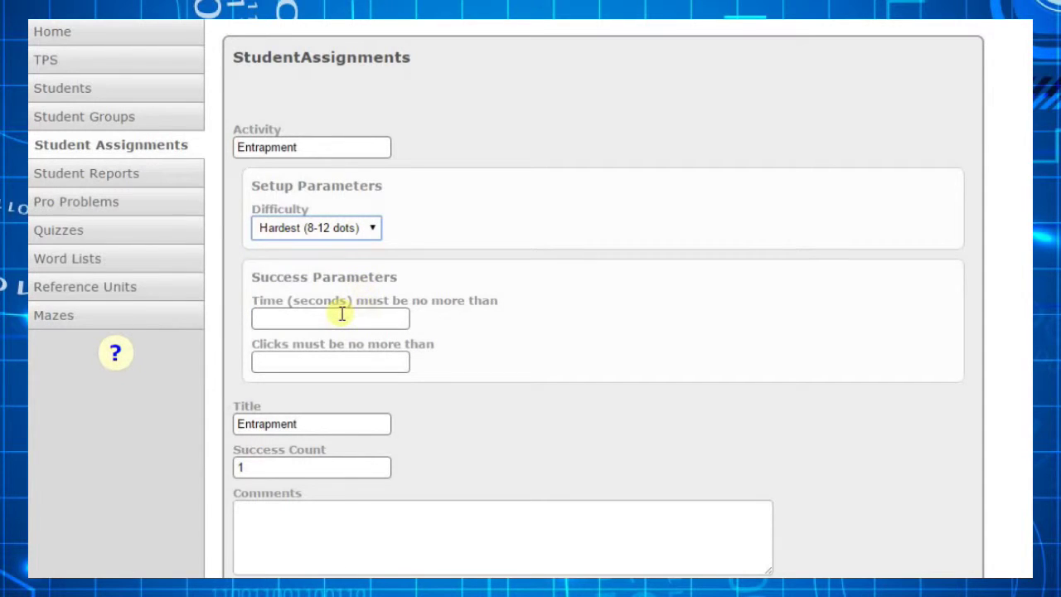
left_click(342, 314)
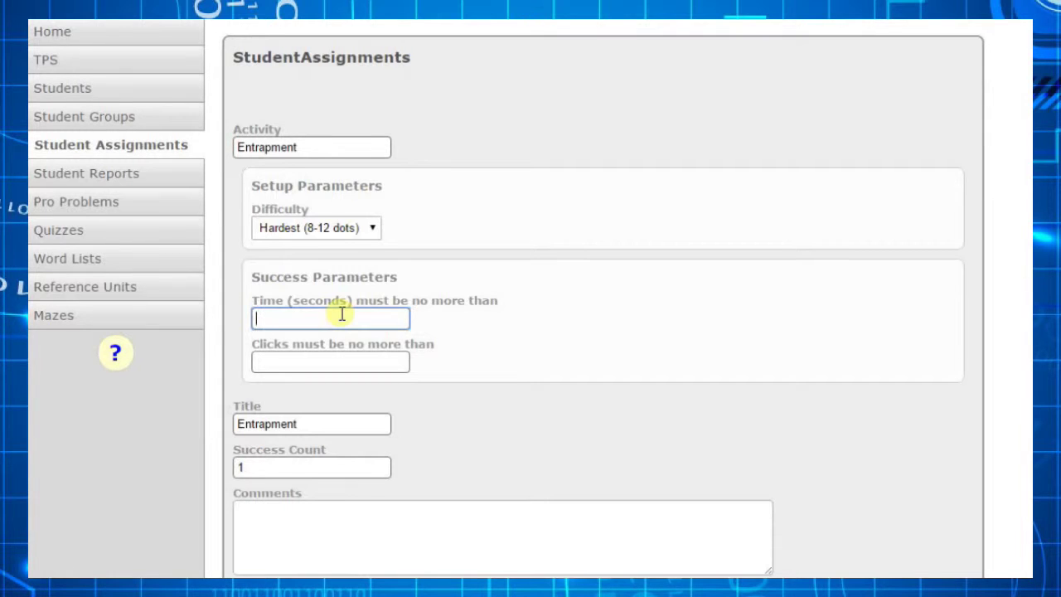
left_click(342, 359)
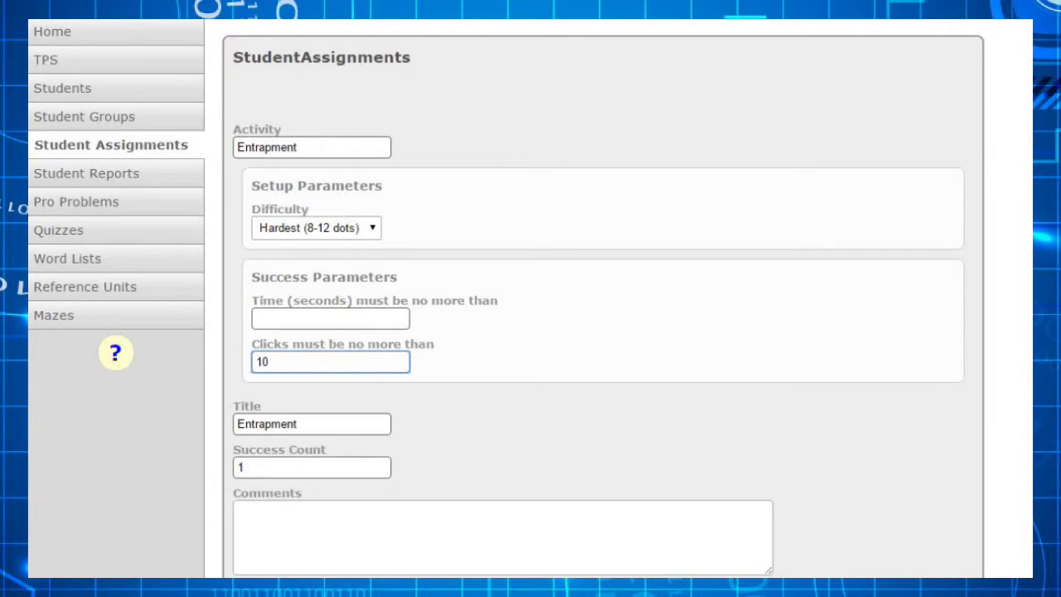
- Change the required success count from 1 to 5
scroll(530, 298, "down", 3)
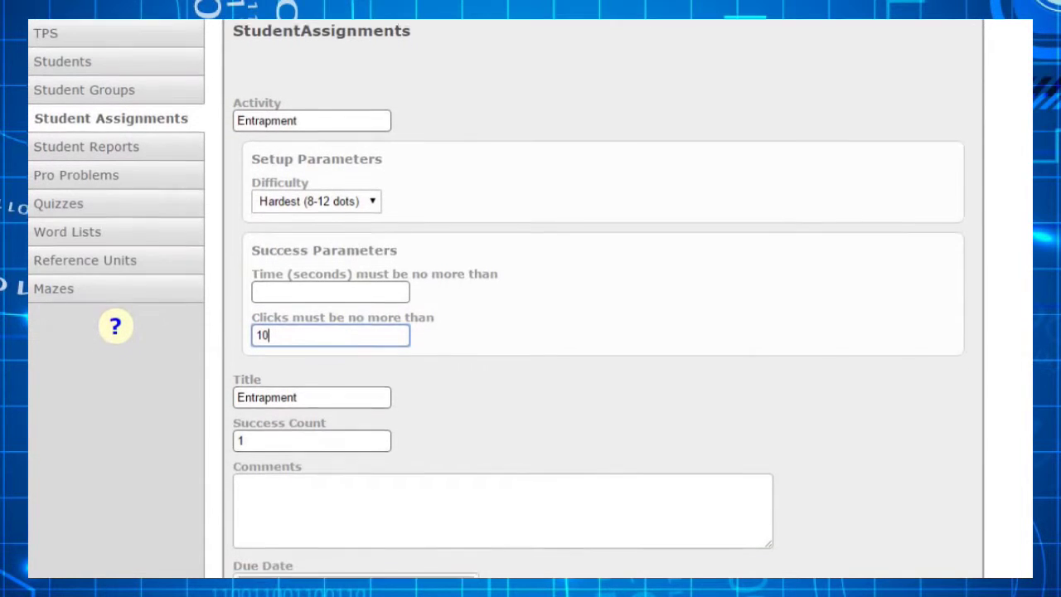
scroll(530, 299, "down", 3)
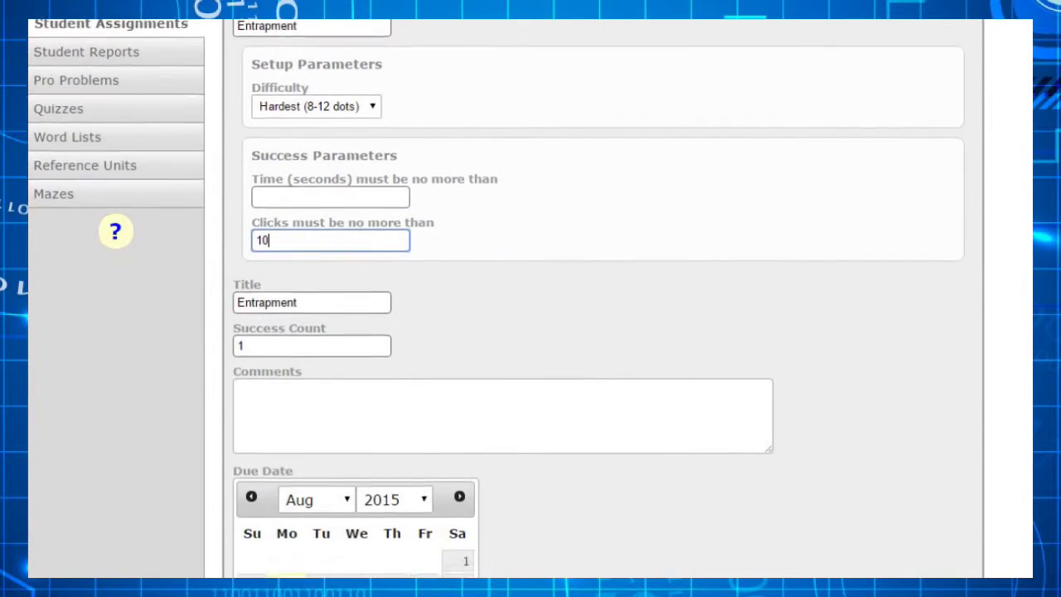
scroll(530, 298, "down", 2)
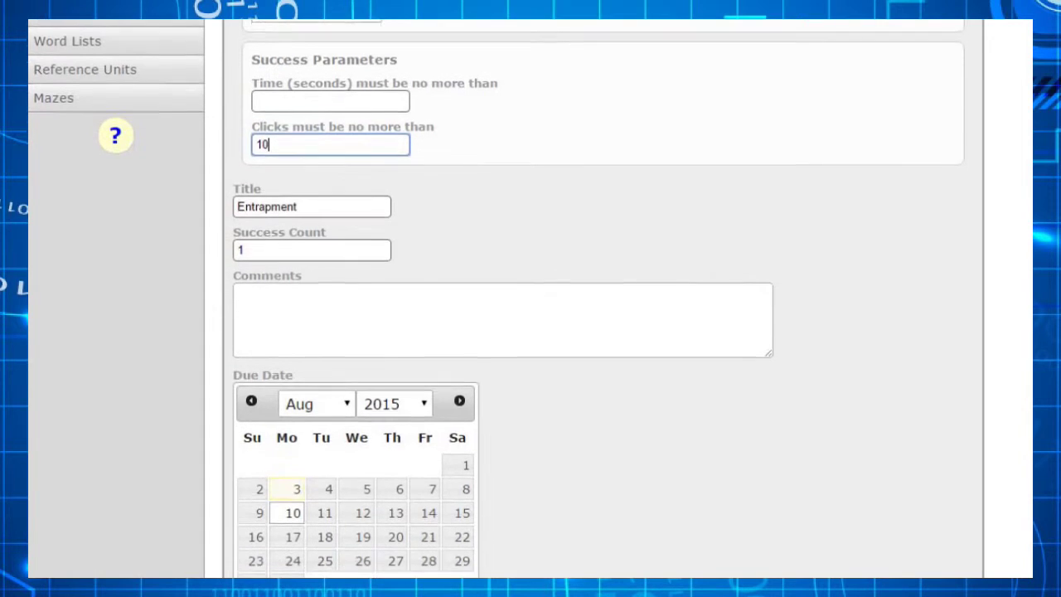
scroll(531, 298, "down", 1)
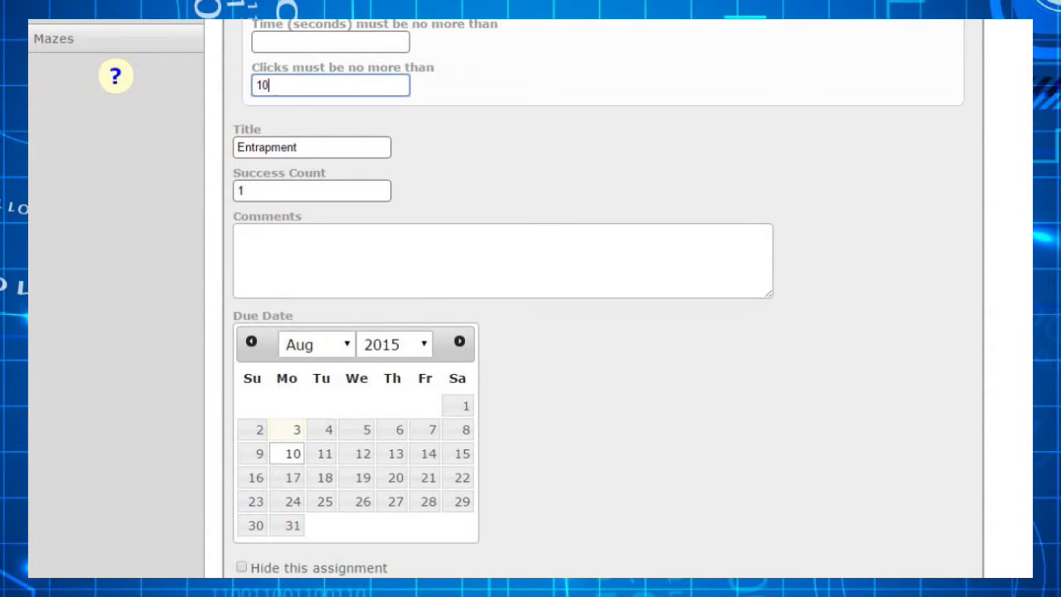
scroll(589, 345, "down", 2)
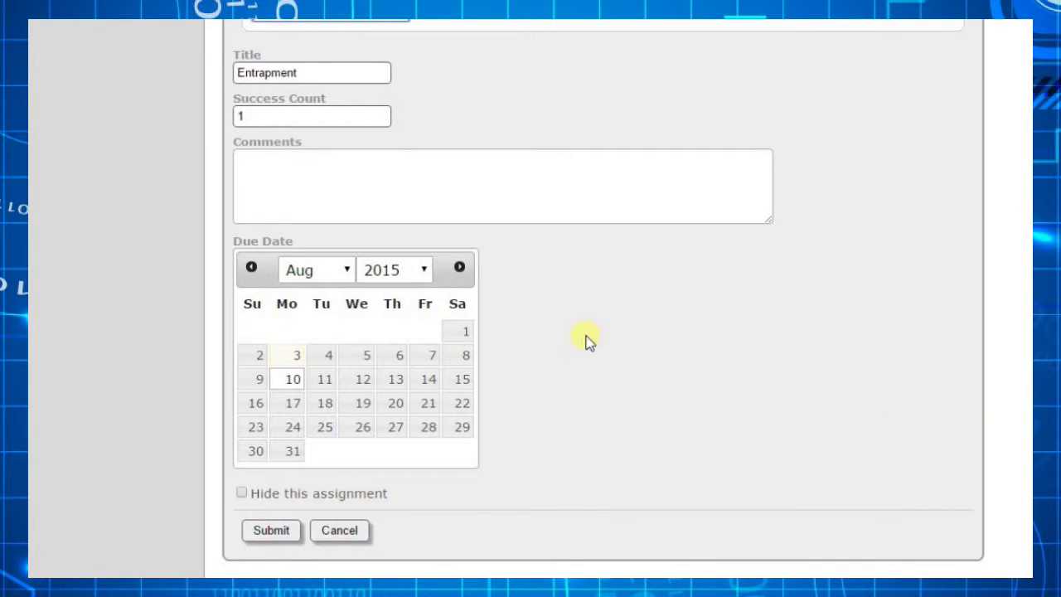
left_click(282, 119)
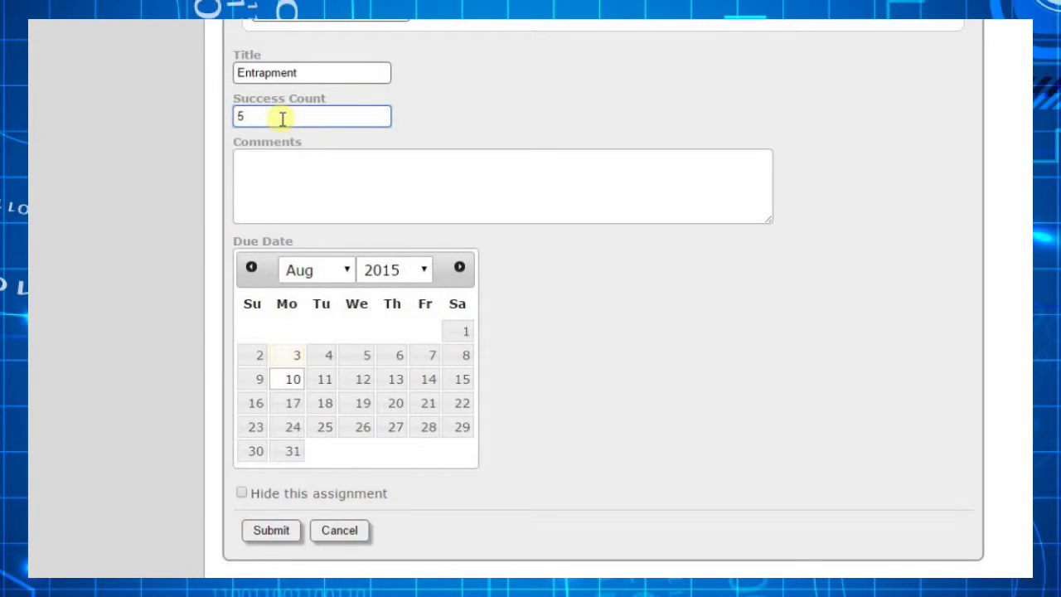
- Add the comment 'This is a bonus activity', set the due date to August 17, and save
left_click(278, 168)
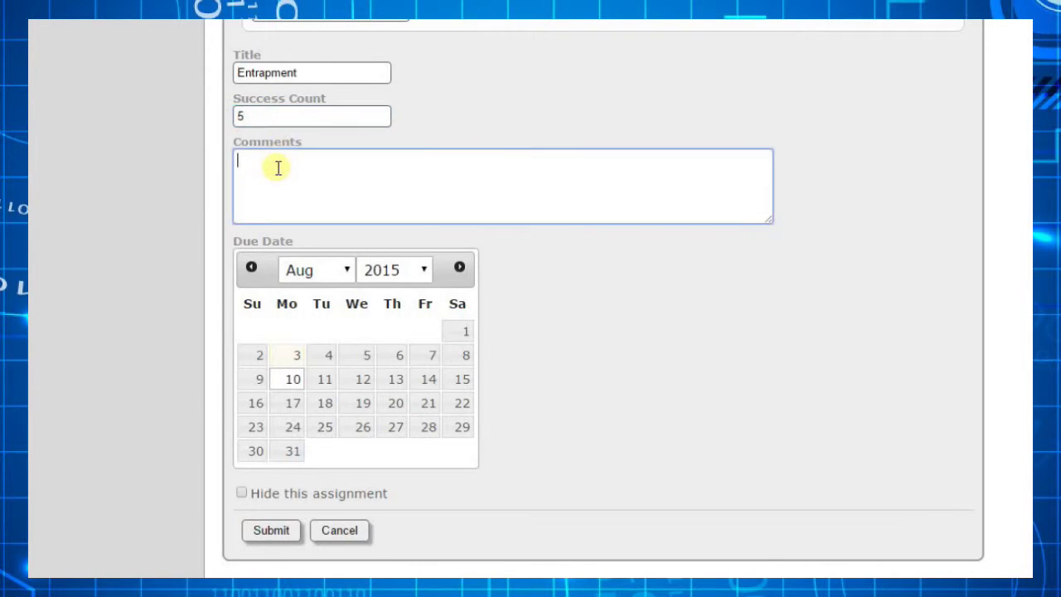
type("This is a bonus activity!")
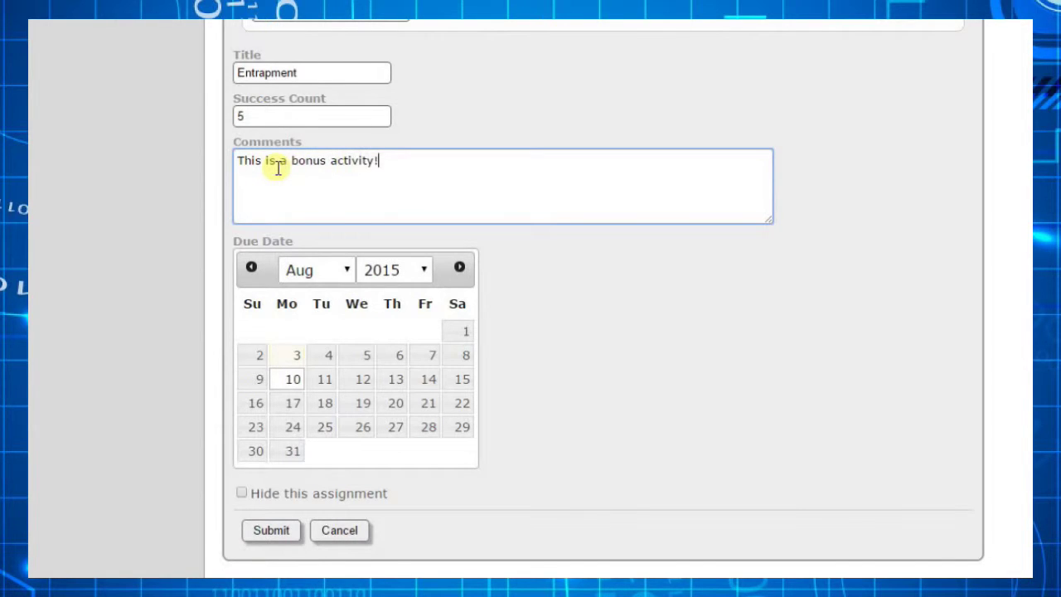
left_click(301, 403)
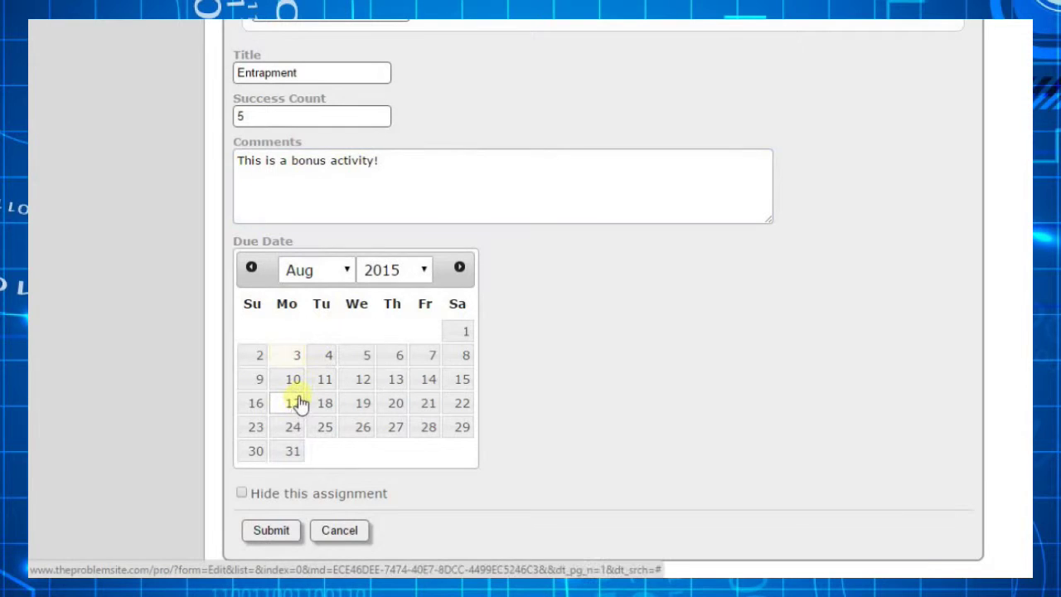
left_click(277, 531)
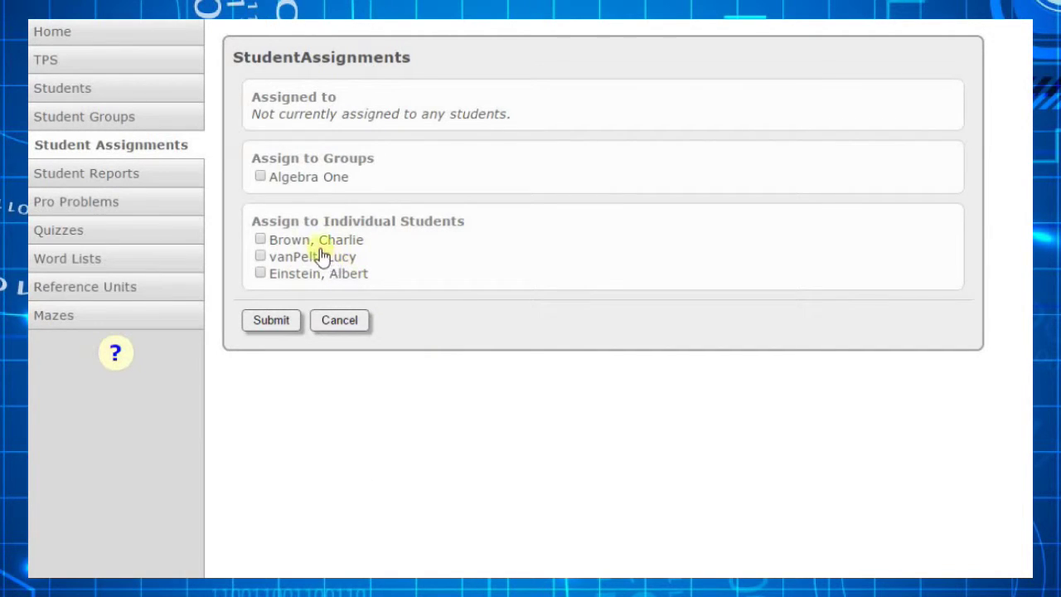
- Assign Entrapment to the Algebra One group and submit
left_click(300, 187)
left_click(272, 320)
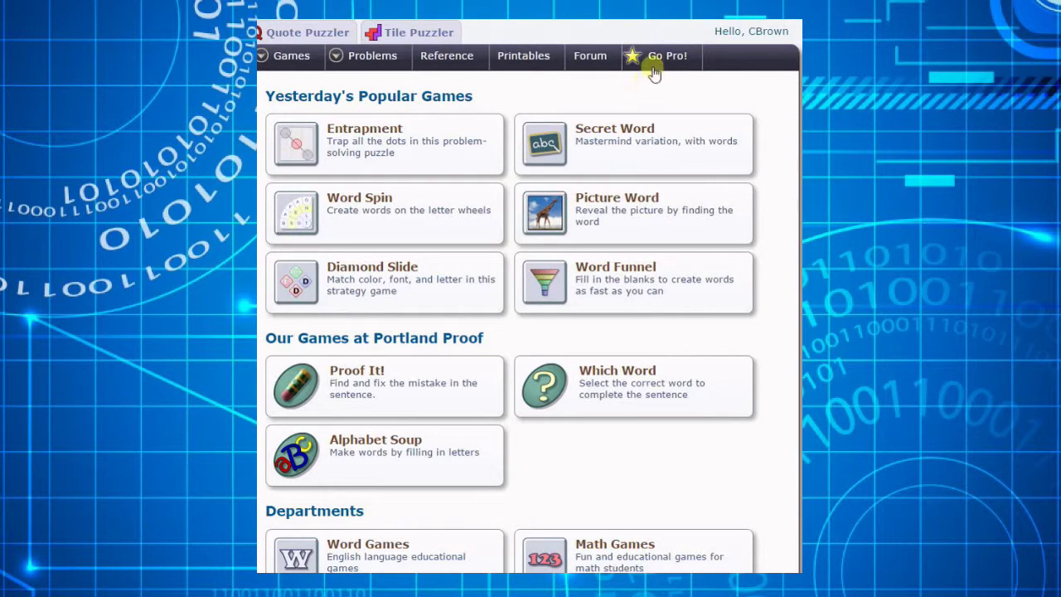
- Open the student's Virtual Classroom from Go Pro! and begin the Entrapment assignment
mouse_move(655, 65)
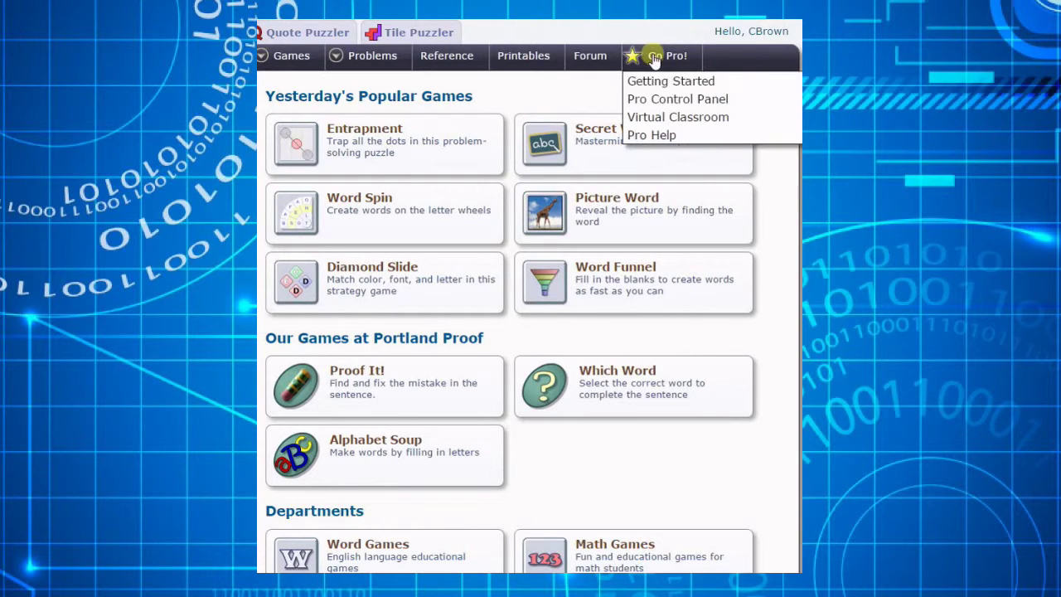
left_click(665, 116)
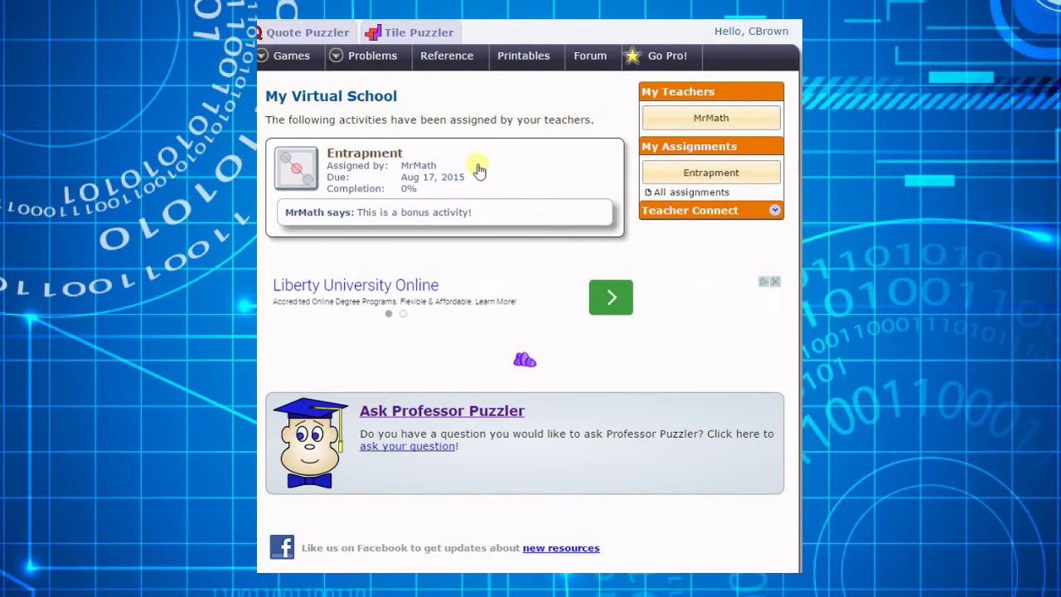
left_click(441, 175)
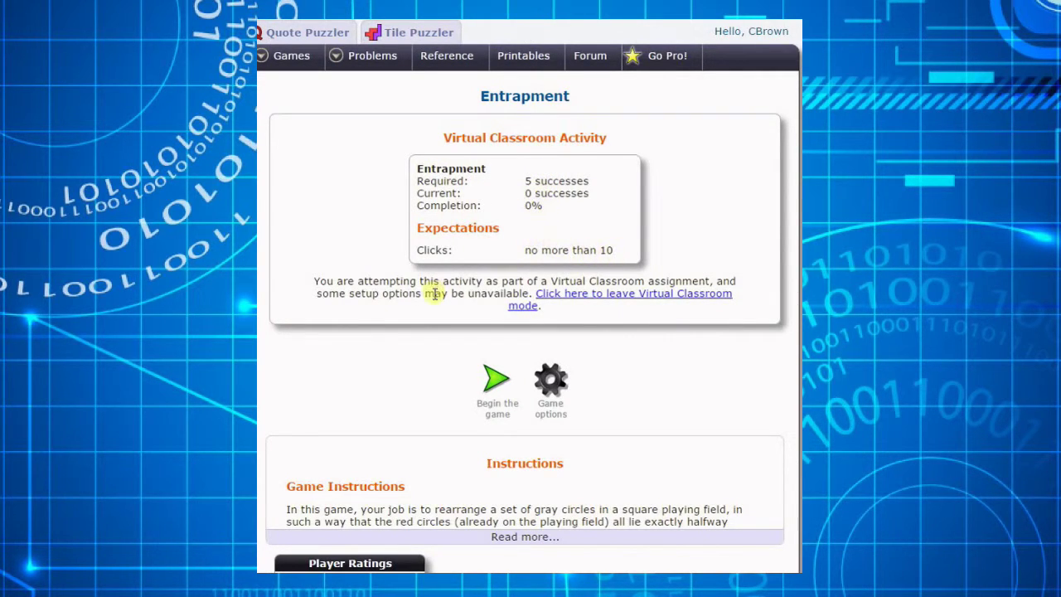
left_click(495, 380)
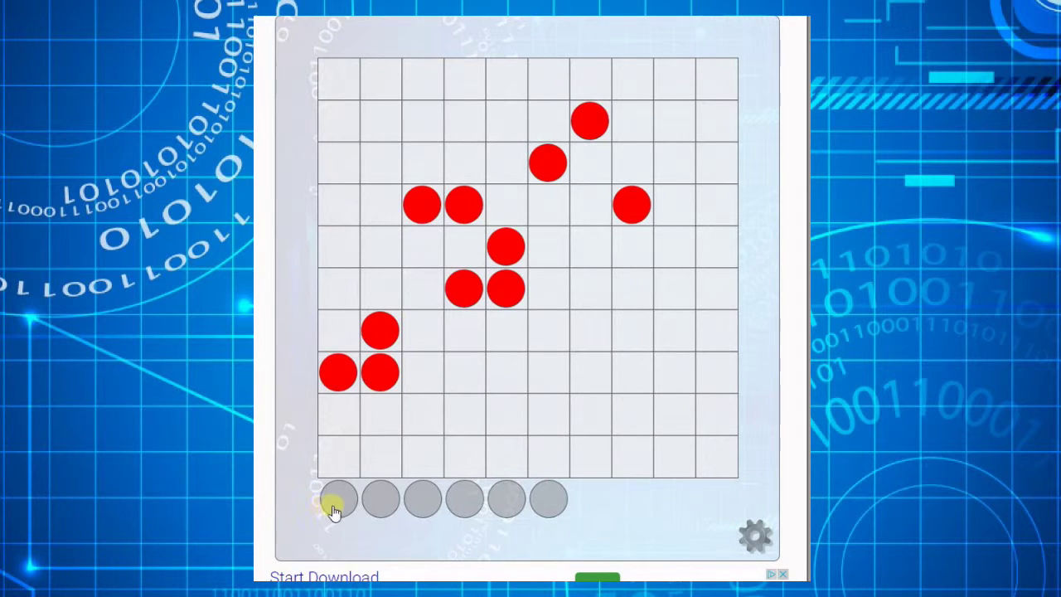
- Drag grey discs onto the board to trap the red dots
left_click_drag(336, 495, 335, 336)
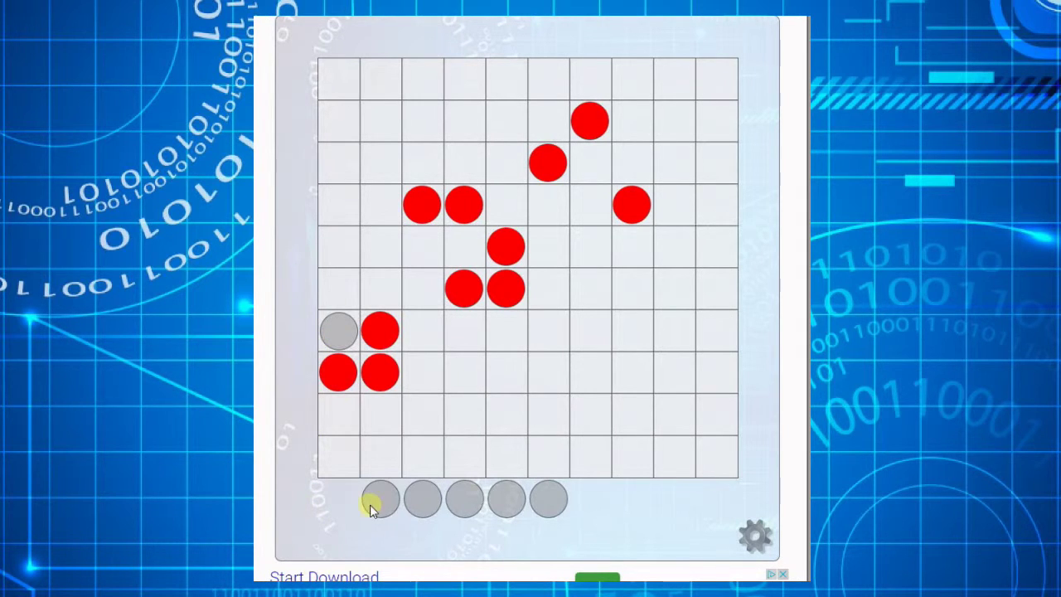
left_click_drag(372, 500, 343, 425)
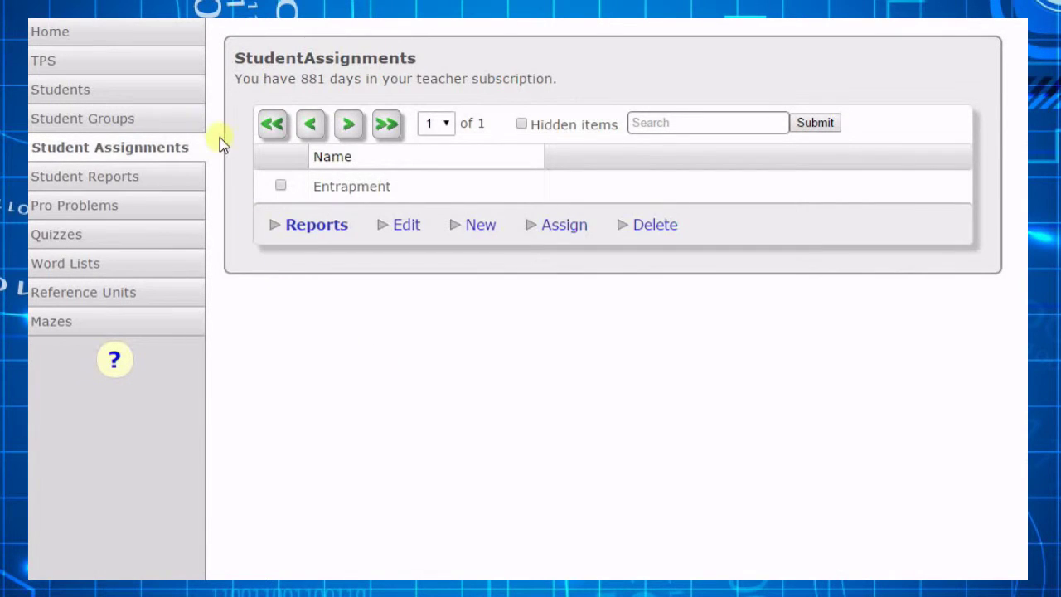
- Open the Entrapment progress report and expand the Entrapment and Metric Prefixes attempt details
double_click(365, 190)
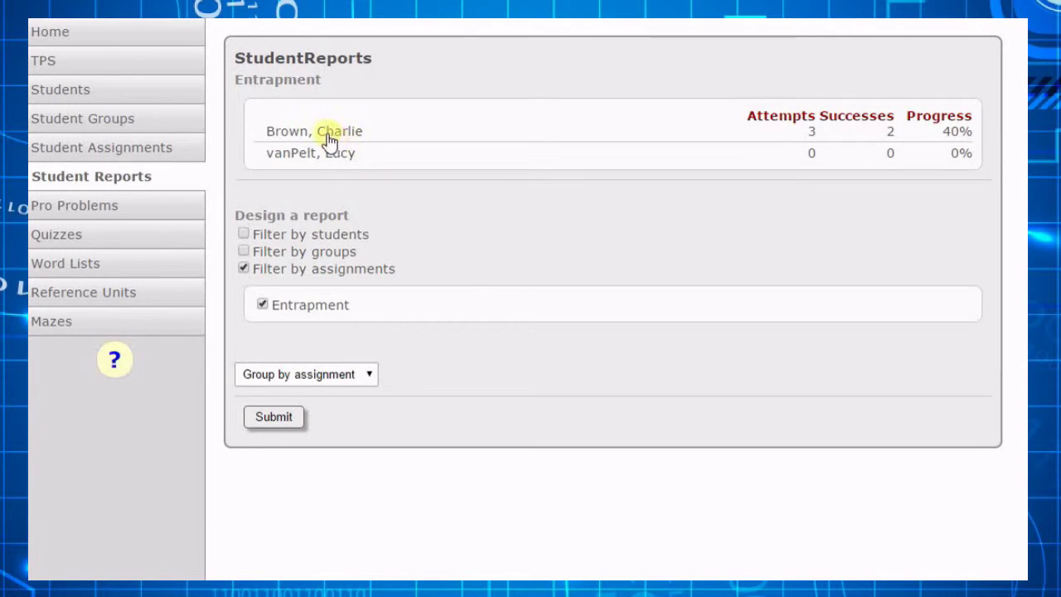
left_click(326, 135)
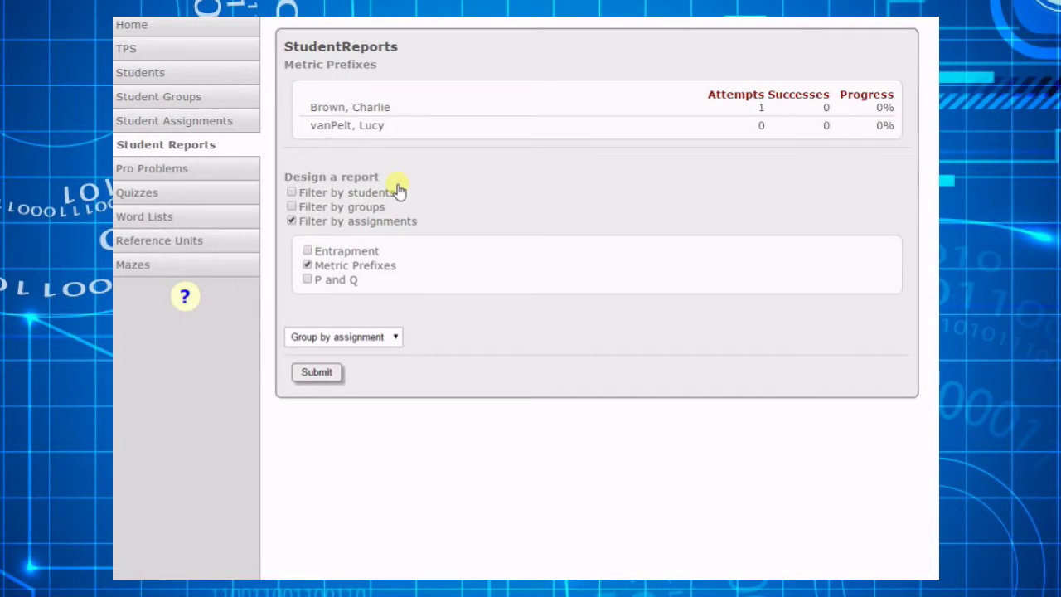
left_click(364, 114)
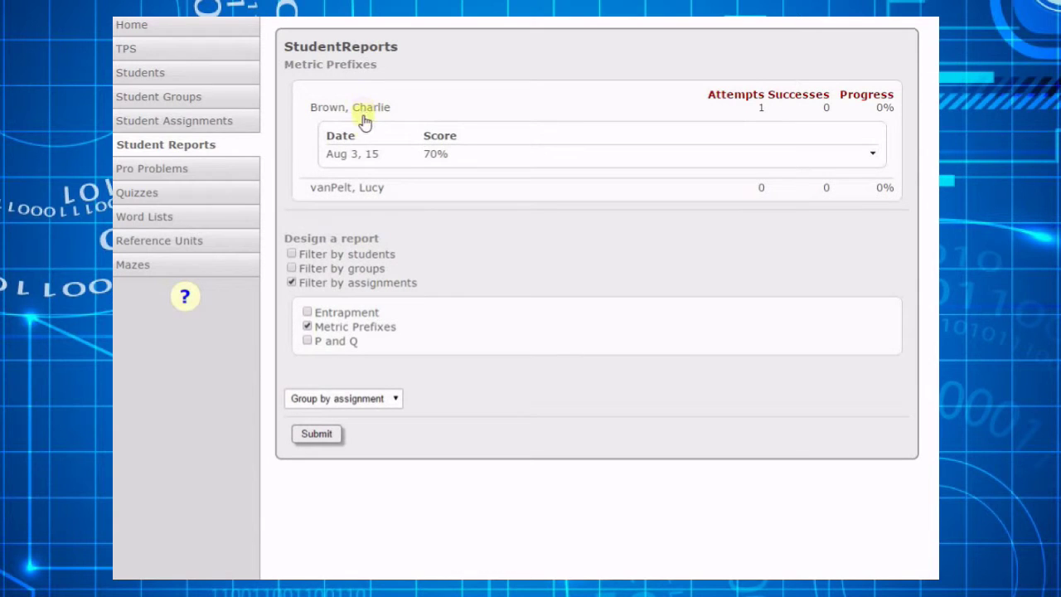
left_click(366, 160)
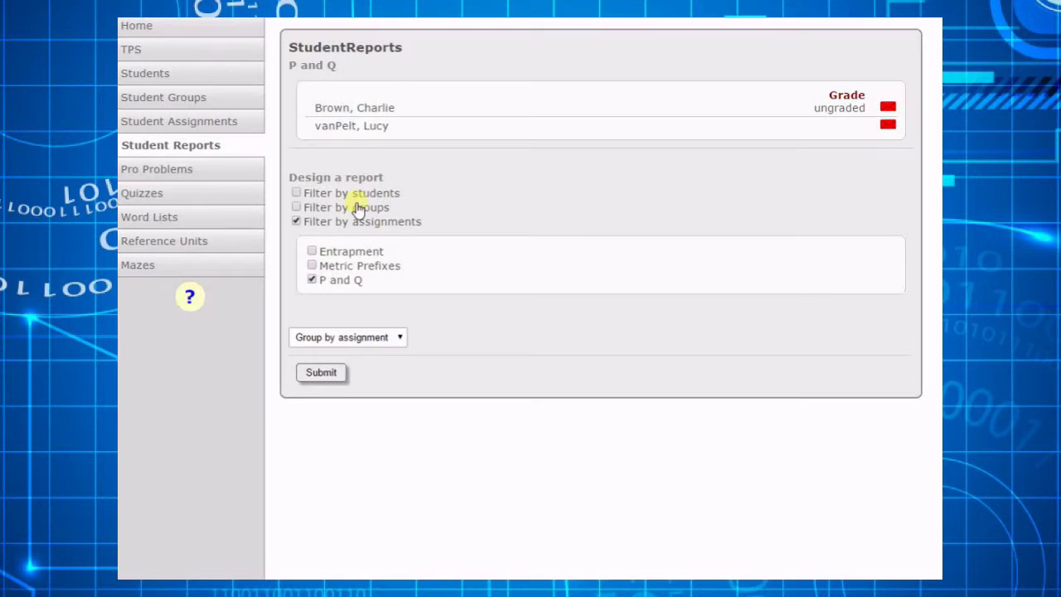
- On the student's P and Q solution, add the teacher comment that solving for p was extra work once q was solved
left_click(342, 110)
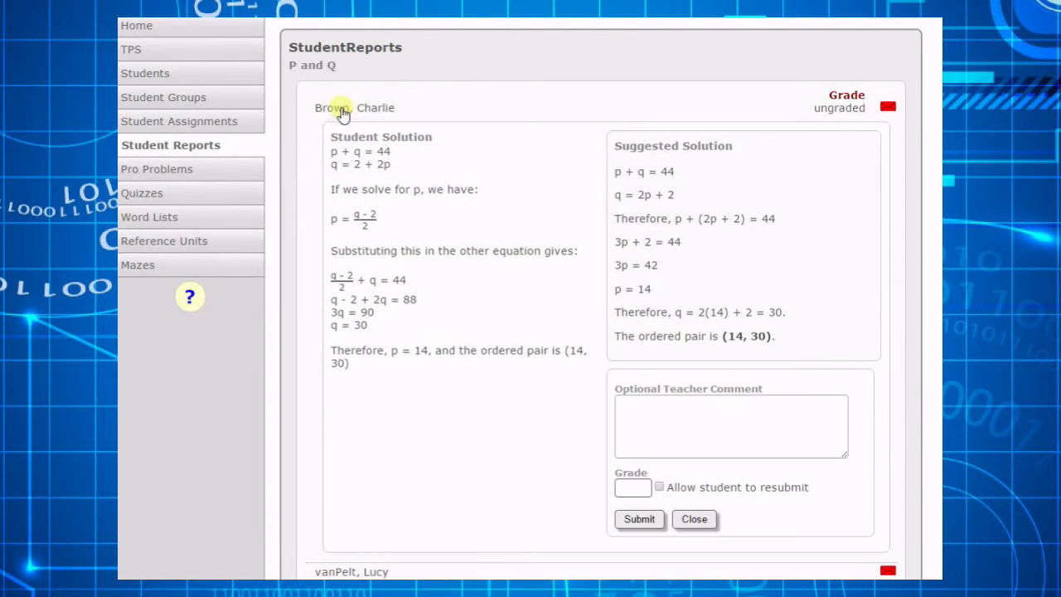
left_click(648, 408)
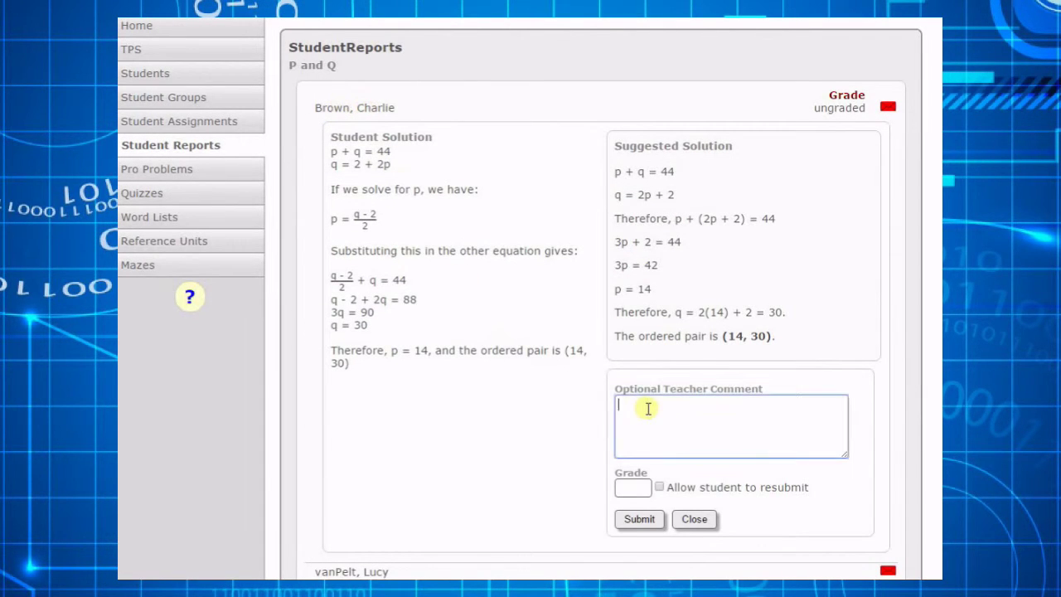
type("This is a good solution, ")
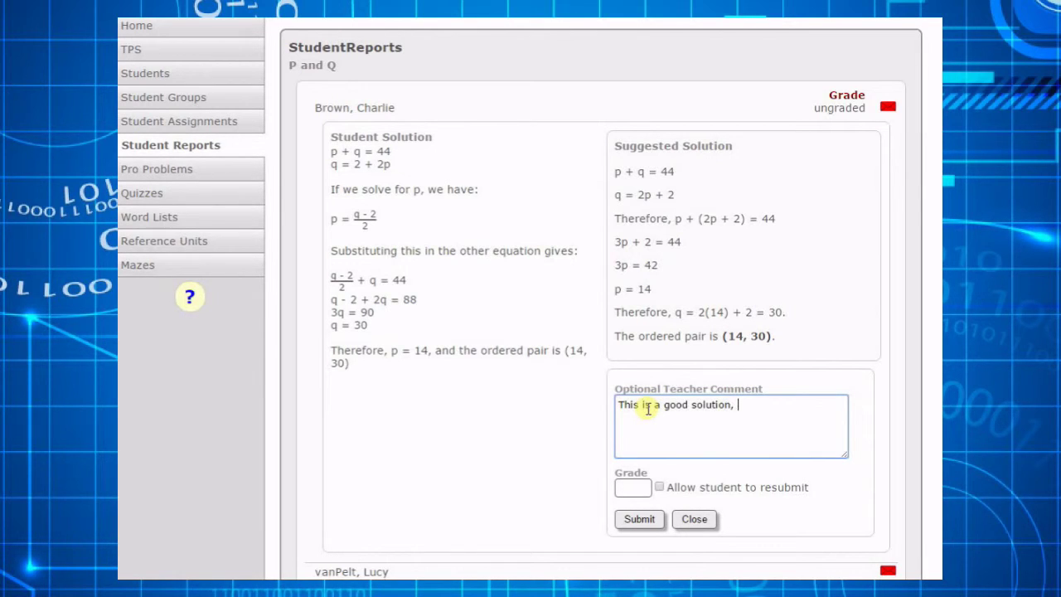
type("but you made extra work f")
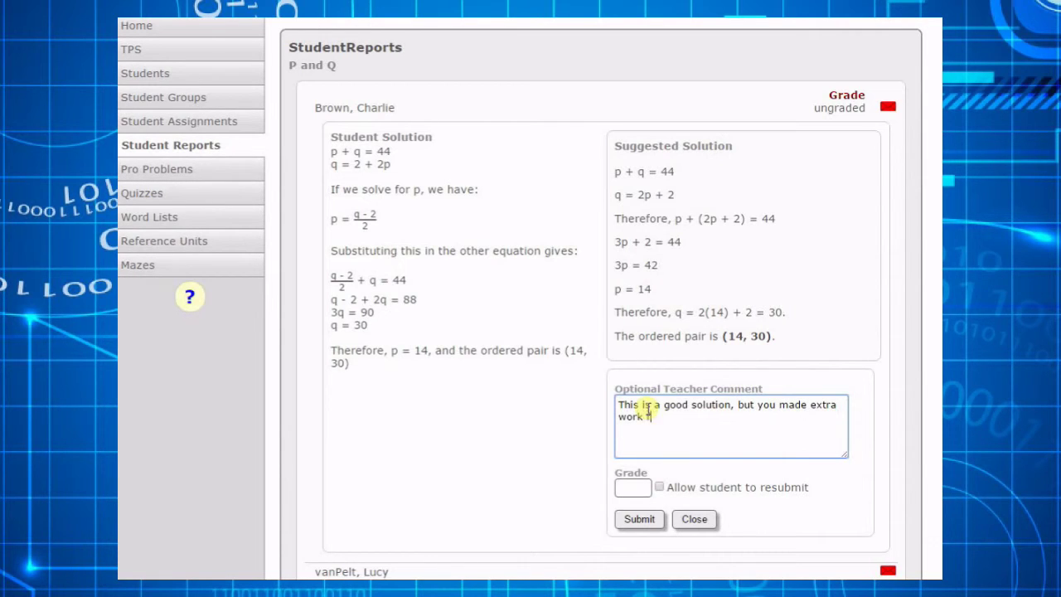
type("or yourself by solving")
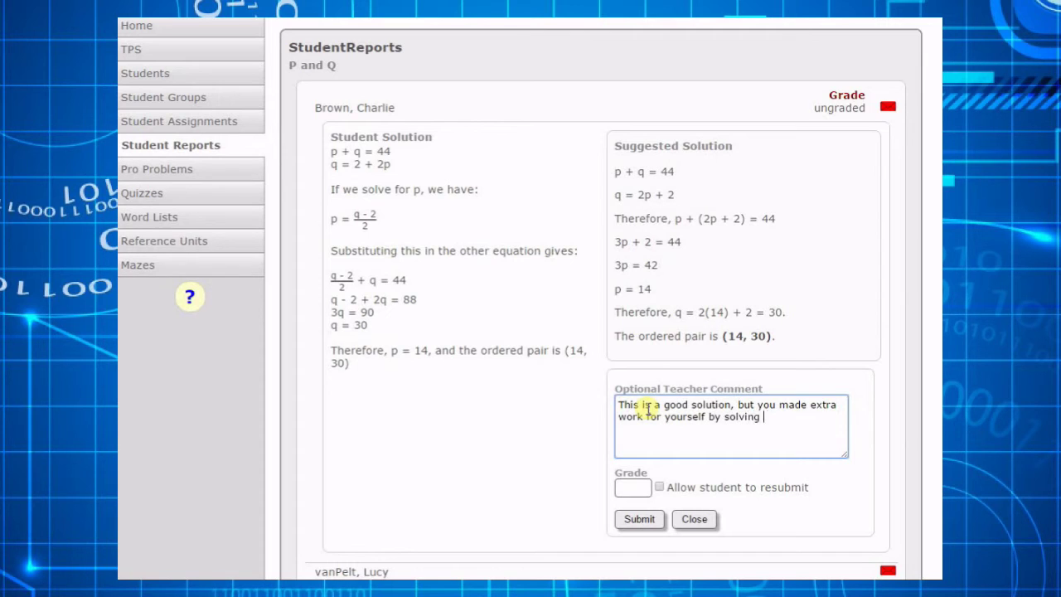
type(" for p, when it was alr")
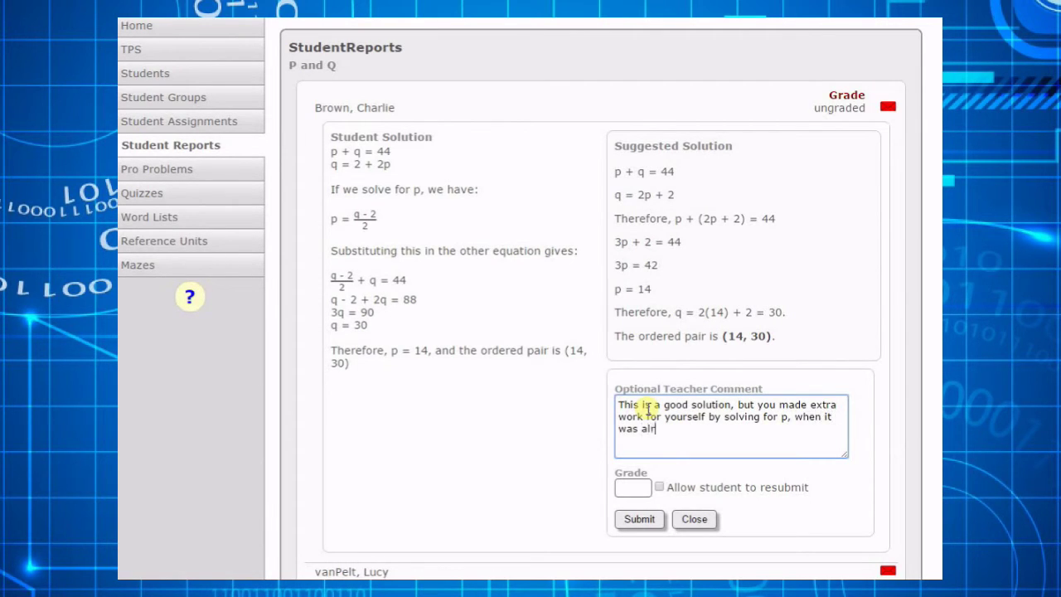
type("eady solved for q")
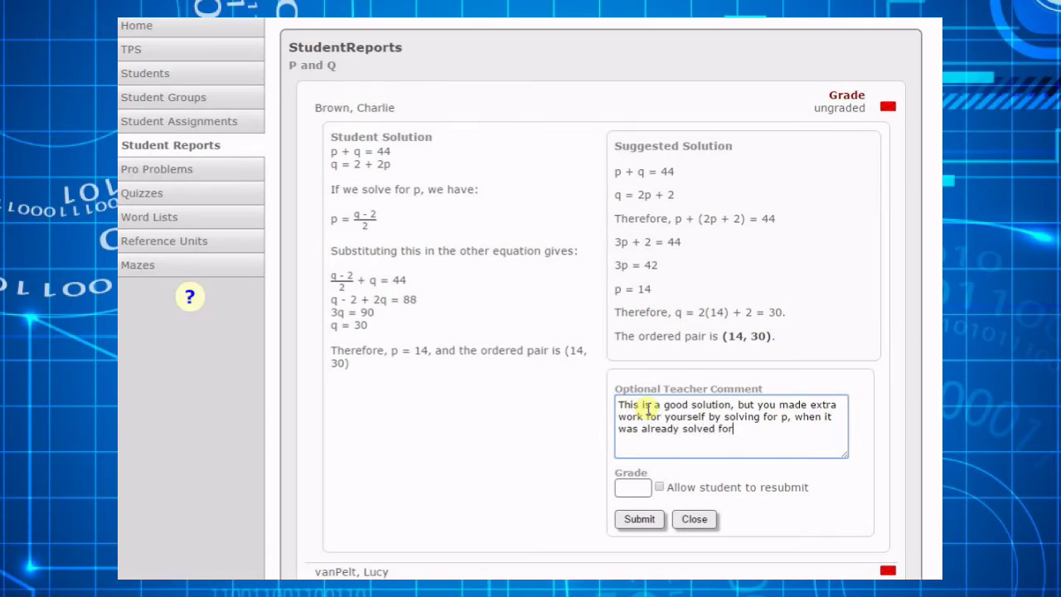